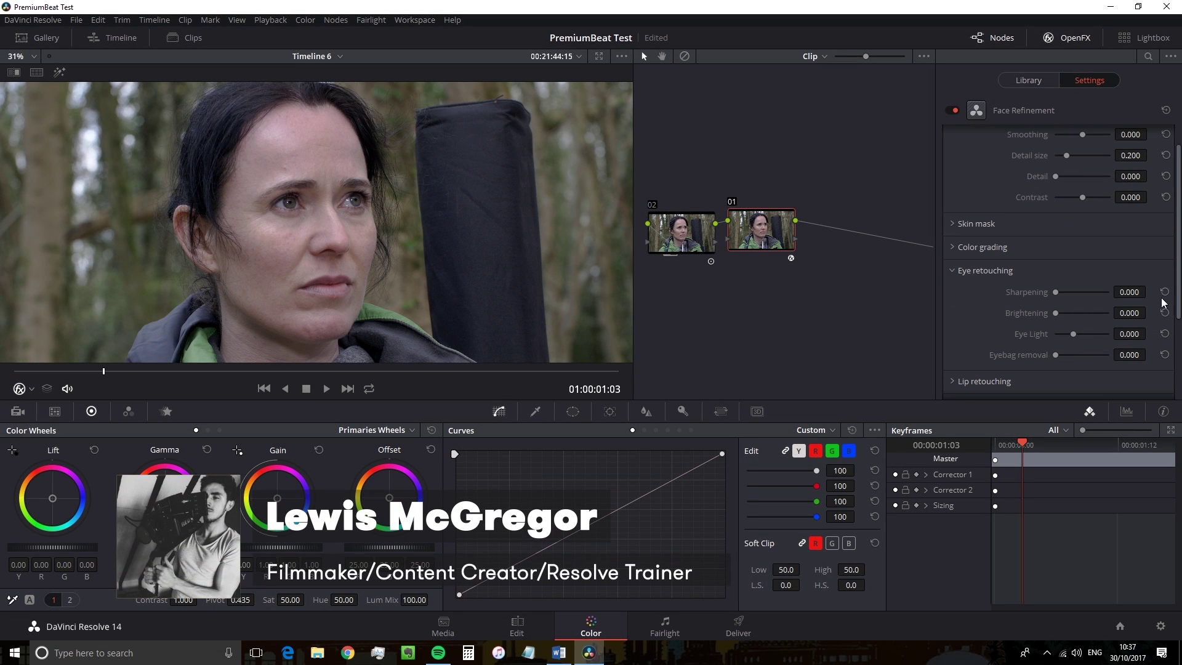
Step: Collapse the Face Refinement Eye retouching section to show the list of retouching sections
left_click(953, 270)
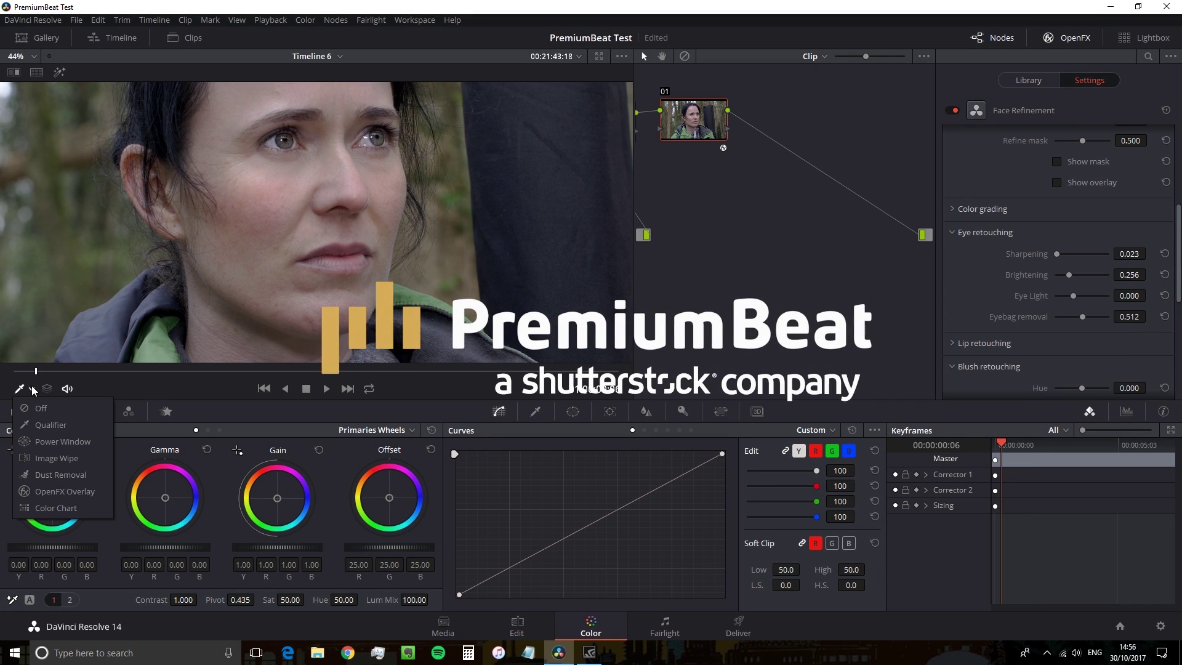
Step: Show the OpenFX Overlay, frame the face, and raise Eye Light to 0.028
left_click(65, 492)
left_click_drag(328, 191, 307, 223)
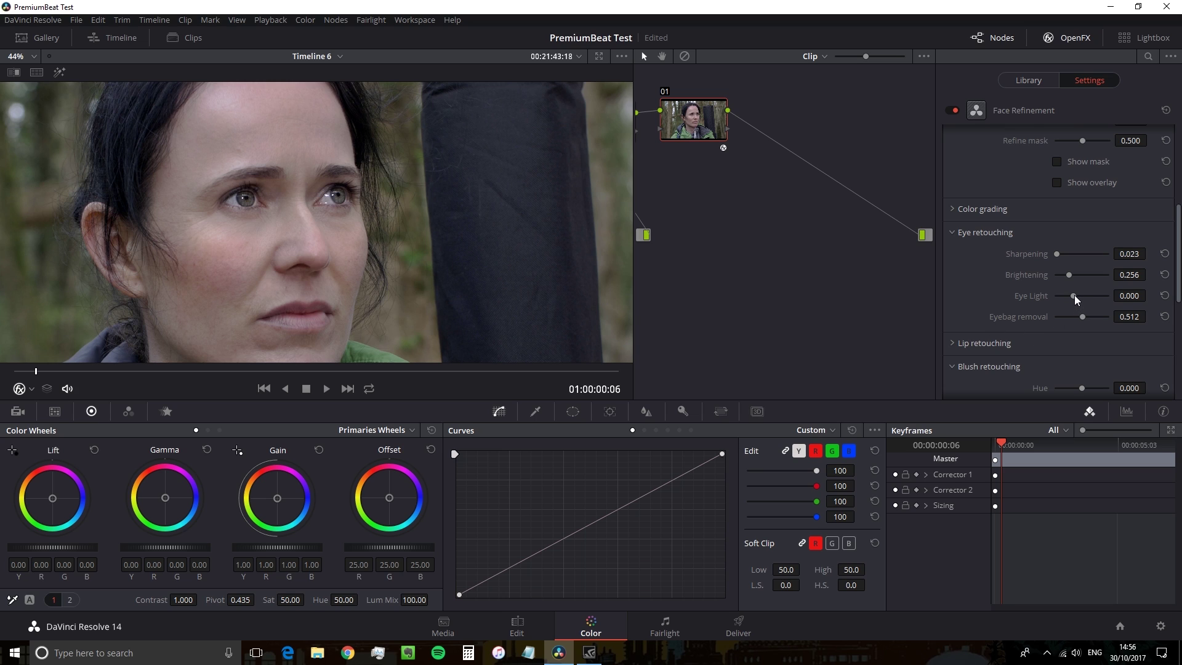
left_click(1095, 297)
left_click(1074, 297)
Step: Expand Lip retouching and boost lip Saturation to 0.395
scroll(953, 214, "down", 3)
left_click(952, 270)
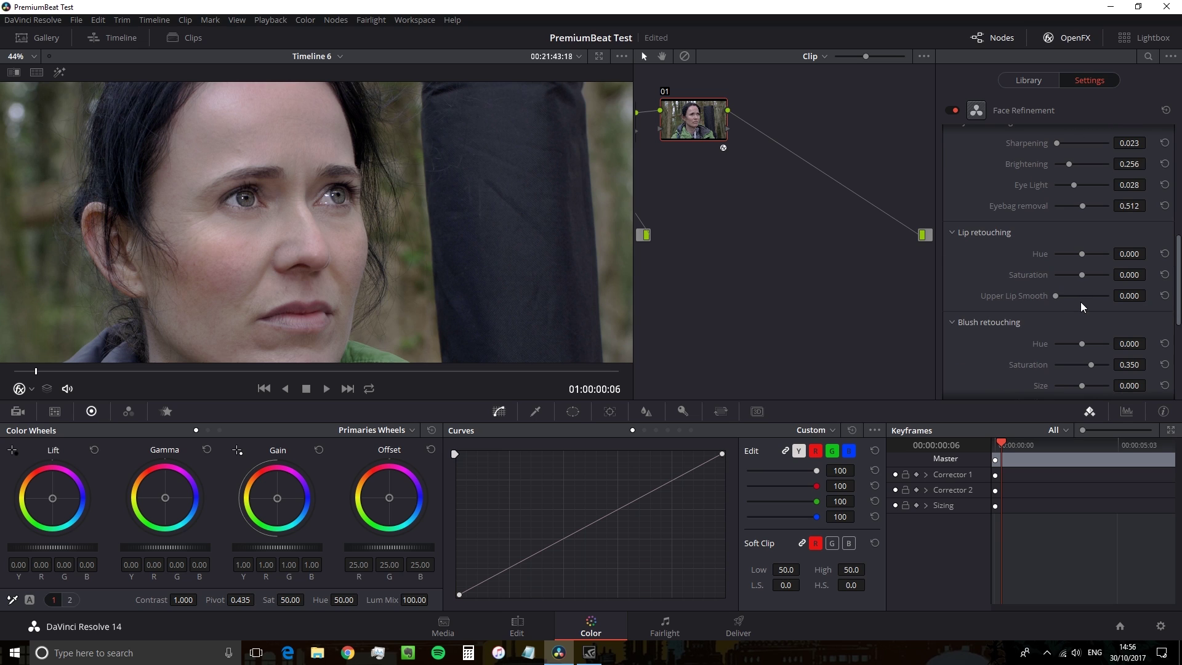
mouse_move(1082, 274)
left_mouse_down()
mouse_move(1092, 276)
mouse_move(1070, 296)
left_mouse_up()
Step: Lower Forehead Saturation slightly to -0.070
scroll(378, 288, "down", 2)
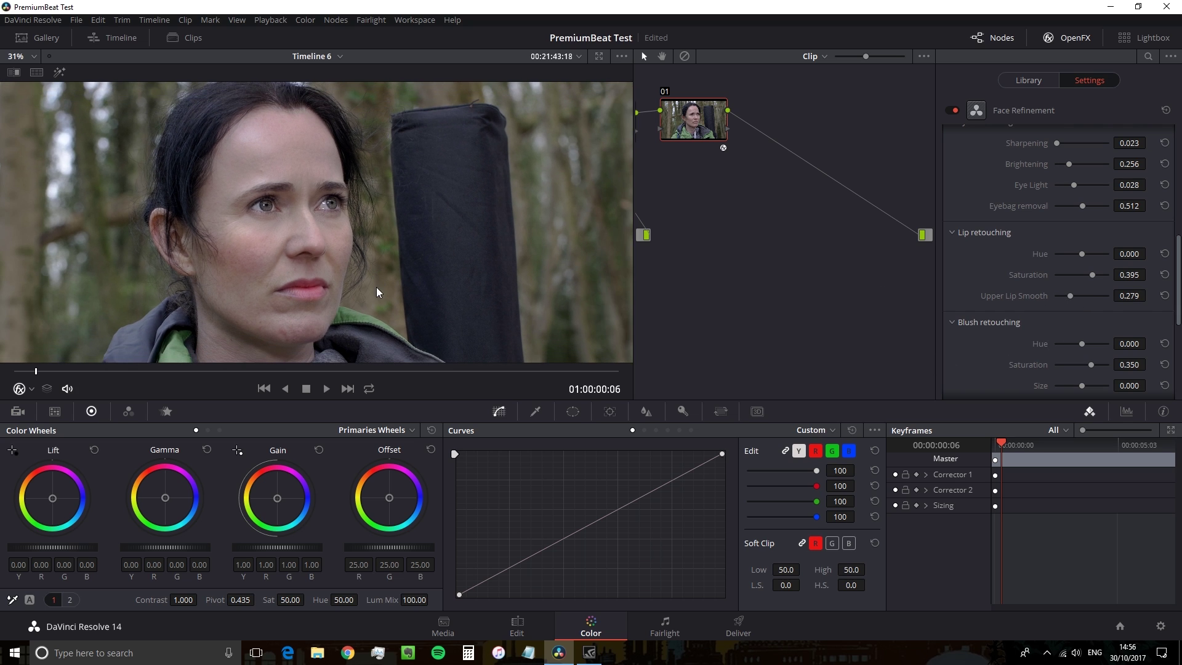
scroll(979, 280, "down", 3)
scroll(973, 275, "down", 1)
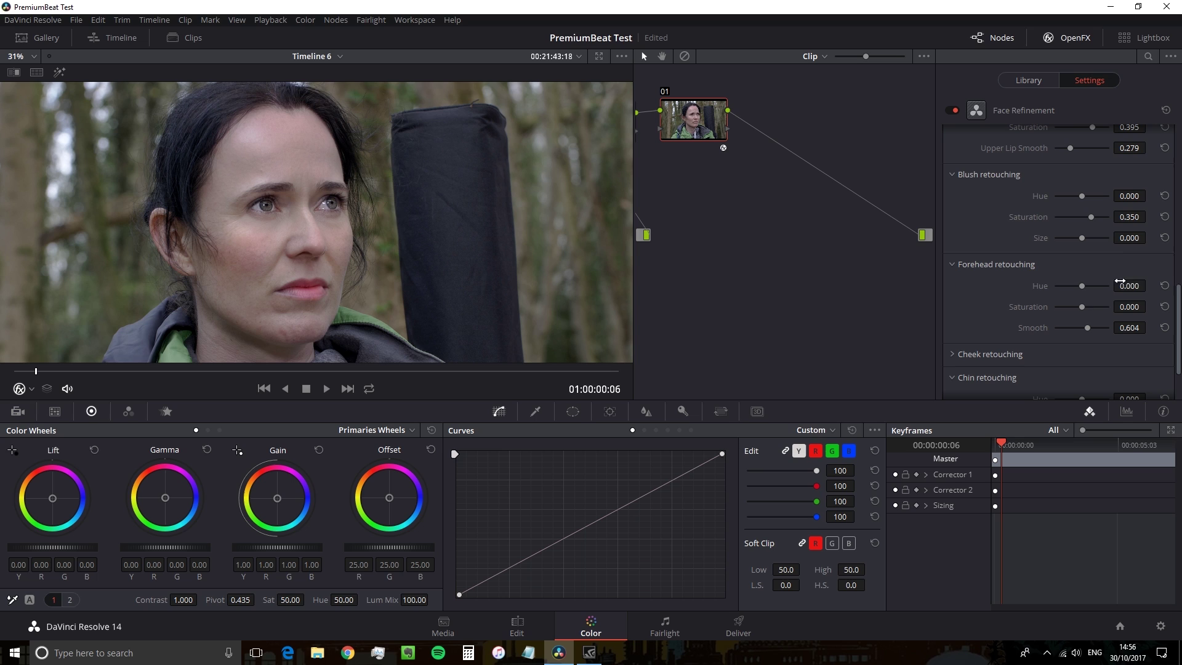
mouse_move(1080, 305)
left_mouse_down()
mouse_move(1089, 305)
mouse_move(1079, 306)
left_mouse_up()
scroll(1020, 288, "down", 1)
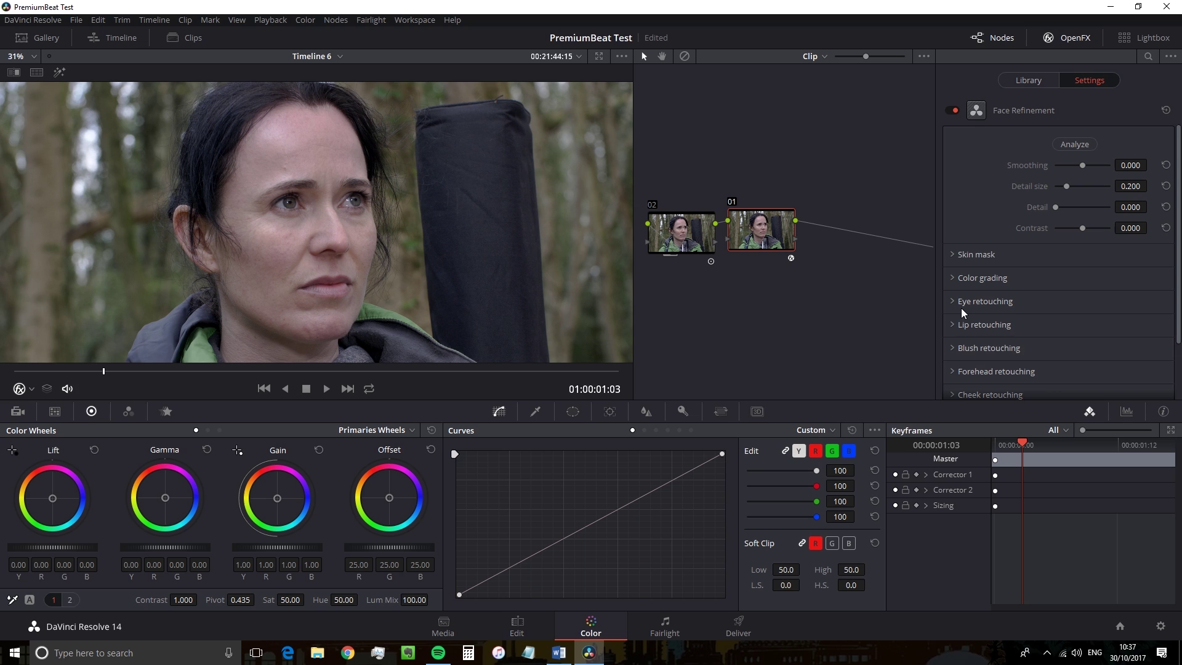
Step: Expand and collapse Eye retouching, and reposition node 01 in the node graph
left_click(951, 301)
scroll(985, 307, "down", 1)
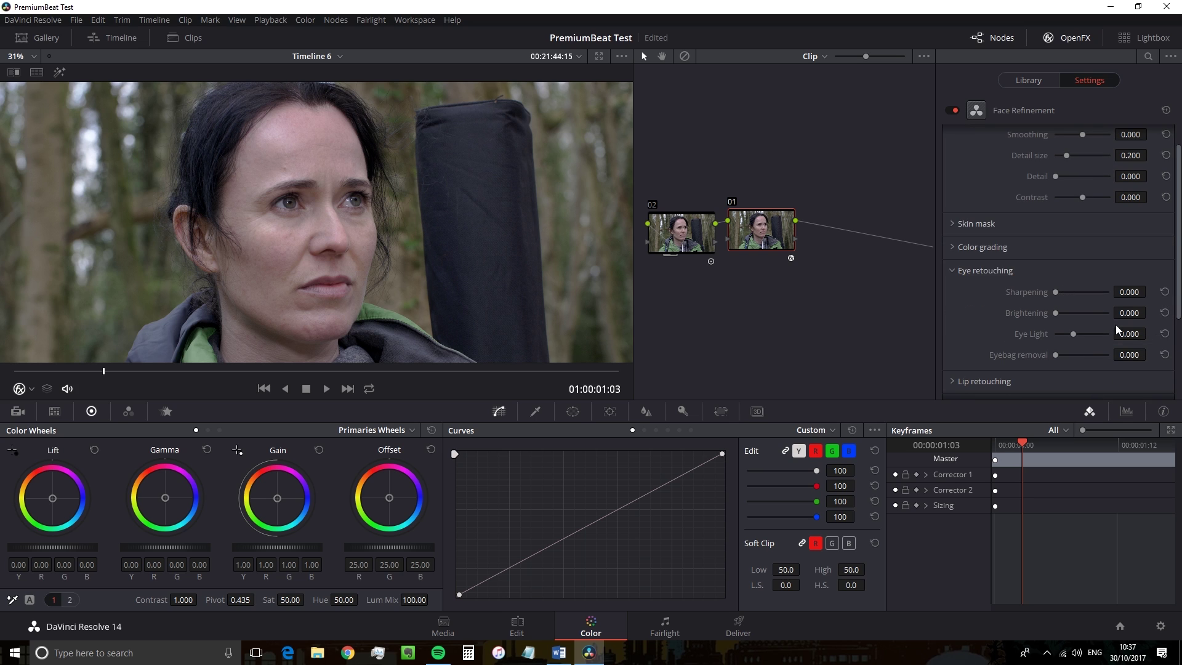
left_click(951, 271)
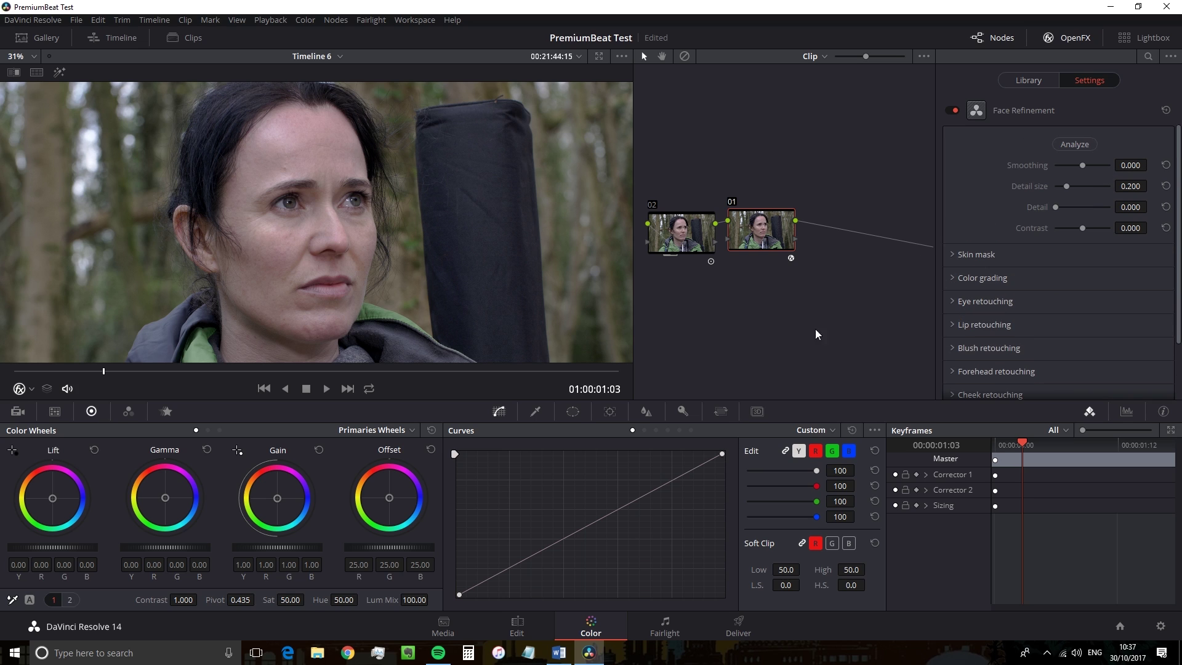
left_click_drag(762, 247, 767, 251)
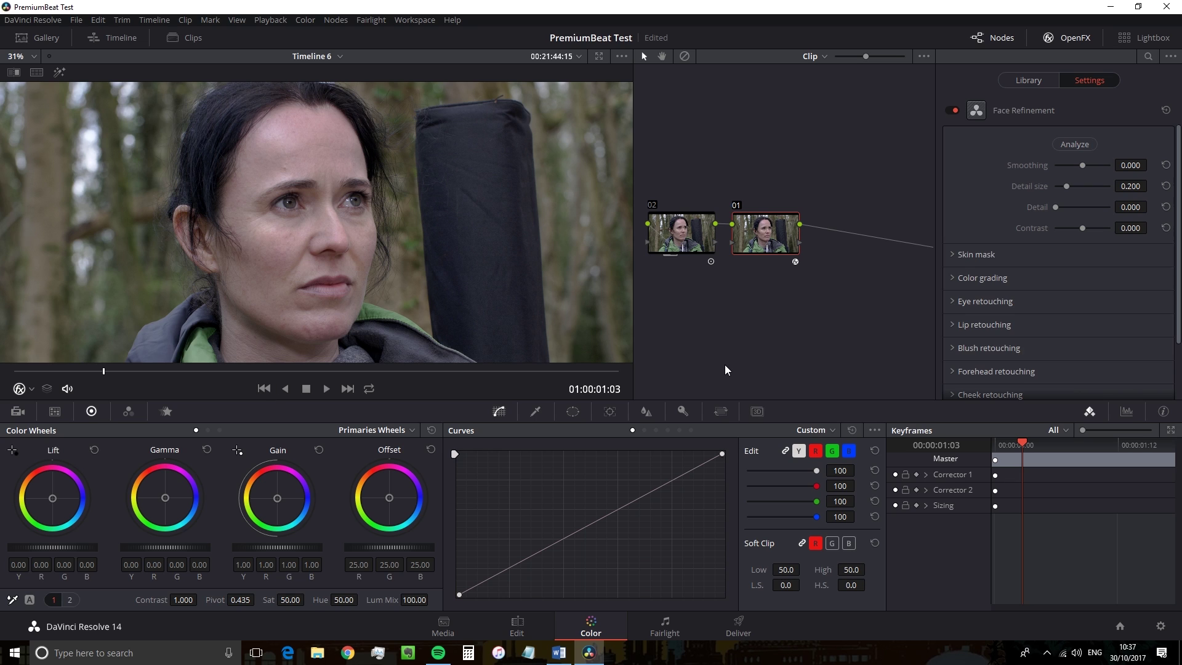
Step: Expand the Color grading, Eye, Lip, Skin mask and Forehead retouching sections
scroll(963, 240, "down", 2)
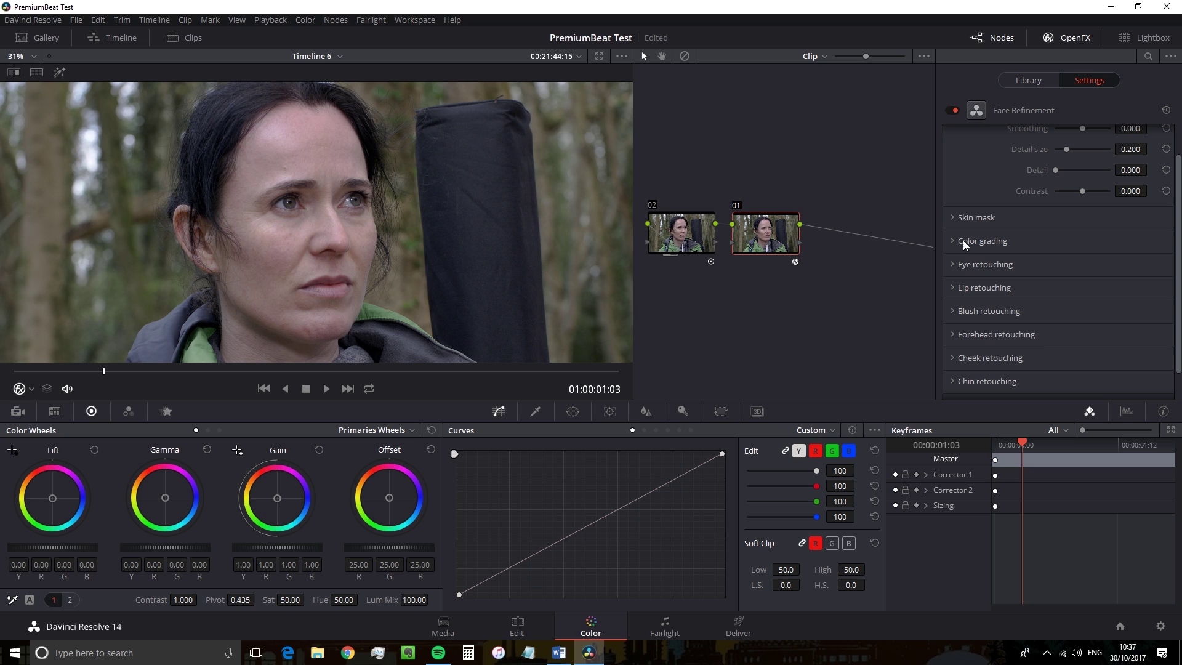
left_click(955, 239)
left_click(951, 334)
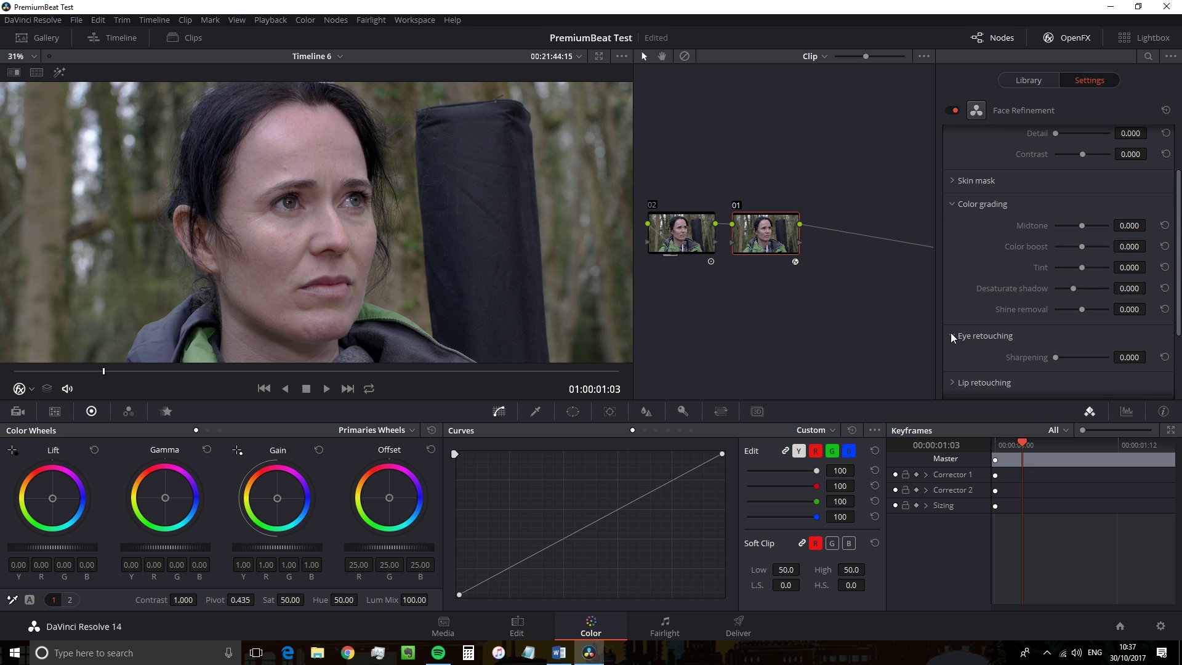
scroll(951, 330, "down", 3)
left_click(951, 272)
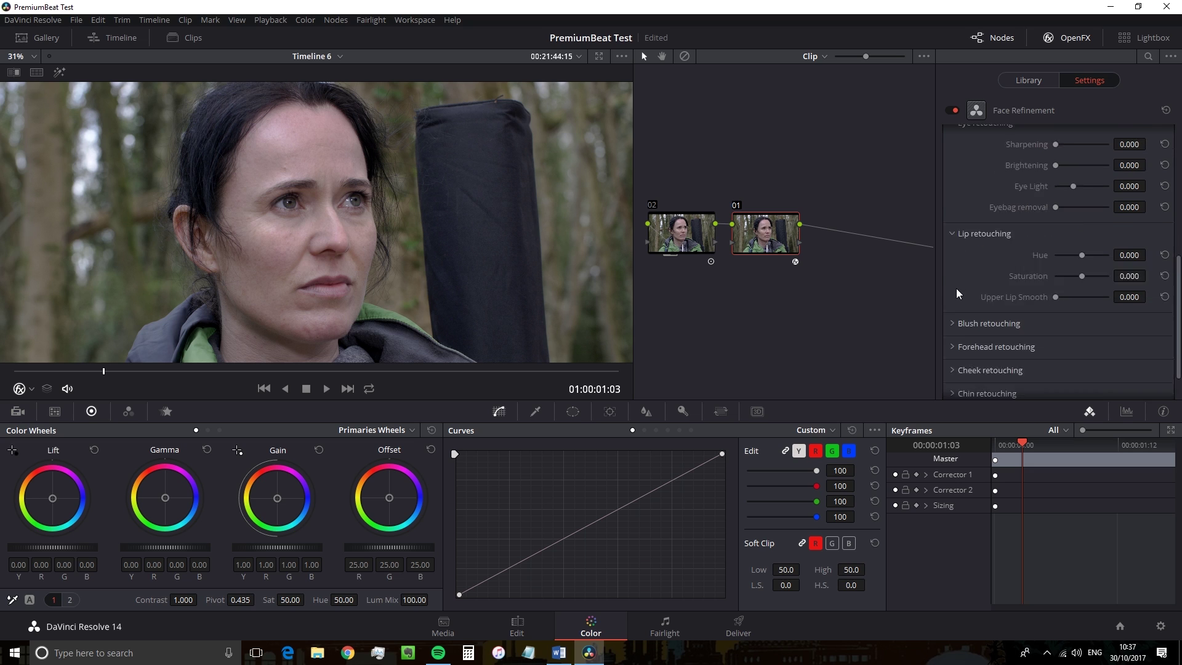
scroll(955, 289, "up", 6)
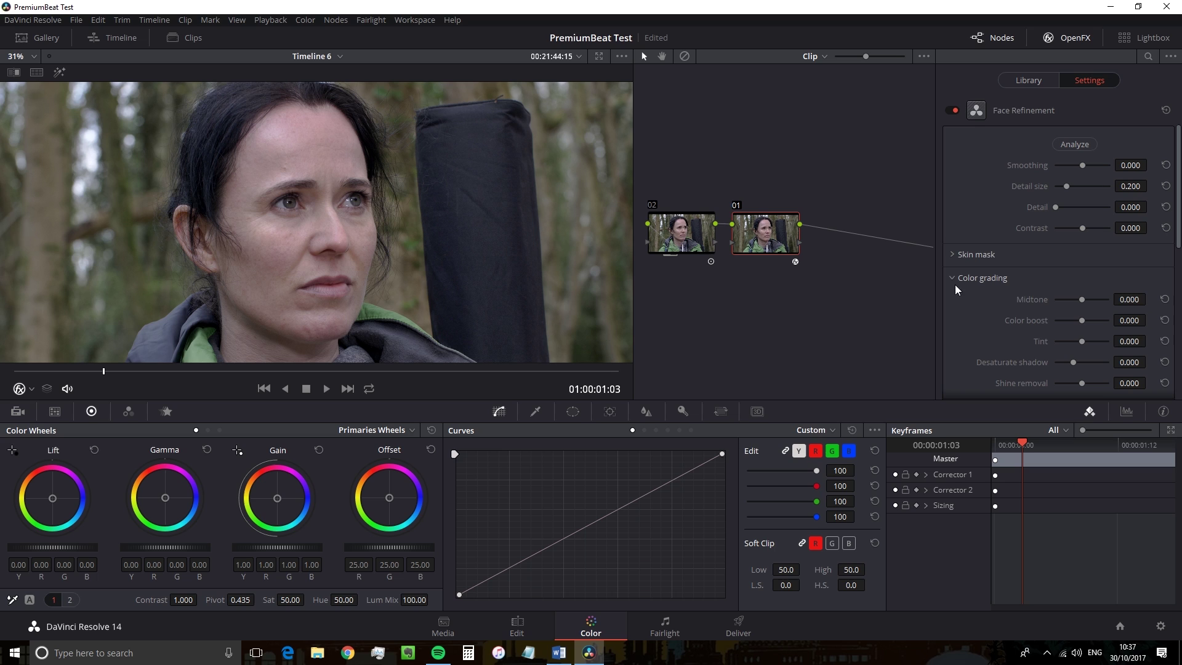
left_click(953, 256)
scroll(952, 256, "down", 3)
scroll(953, 259, "down", 5)
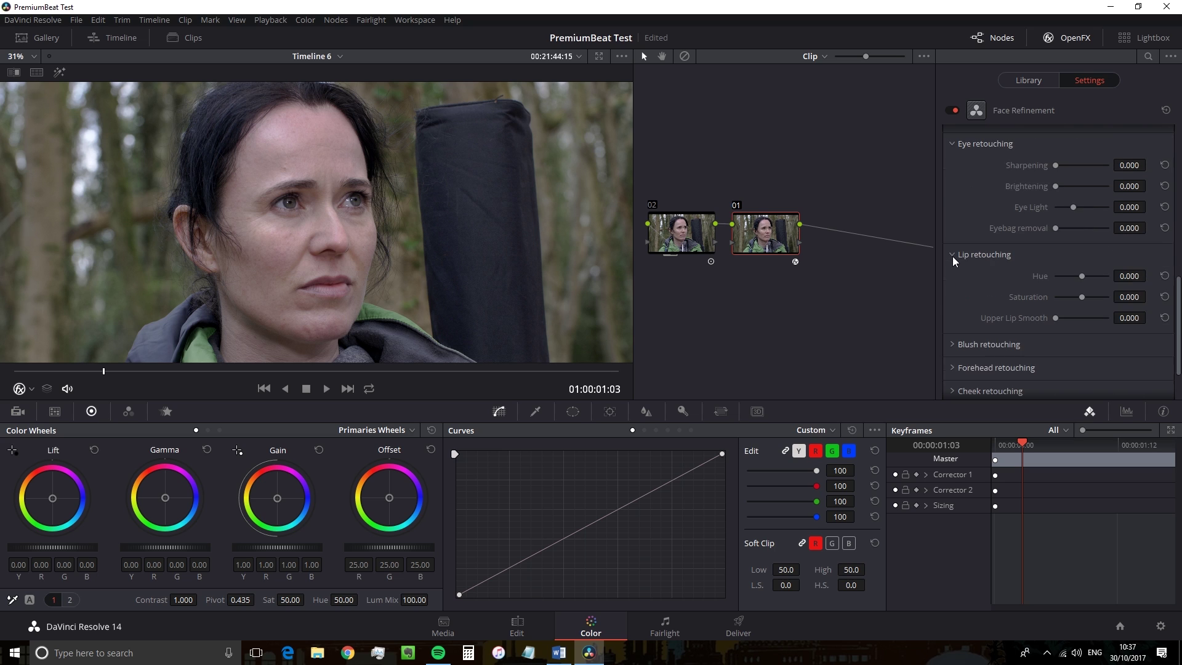
left_click(955, 302)
scroll(958, 306, "down", 1)
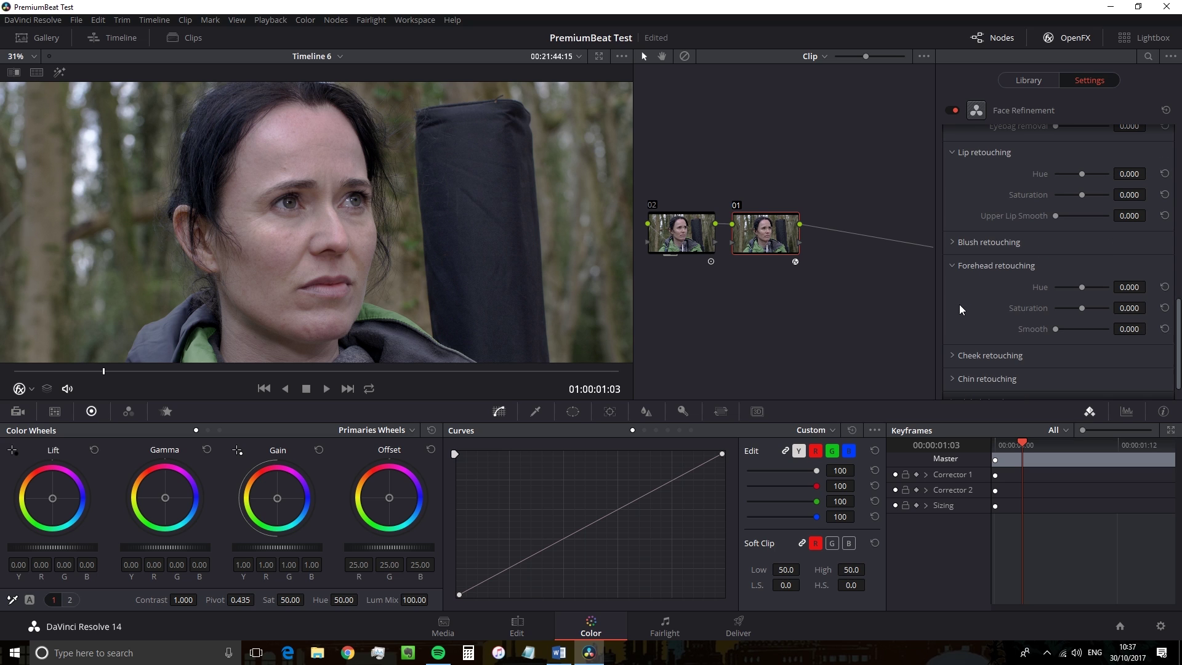
Step: Push Forehead Smooth to its maximum of 1.000
left_click_drag(1055, 328, 1091, 328)
scroll(360, 195, "up", 5)
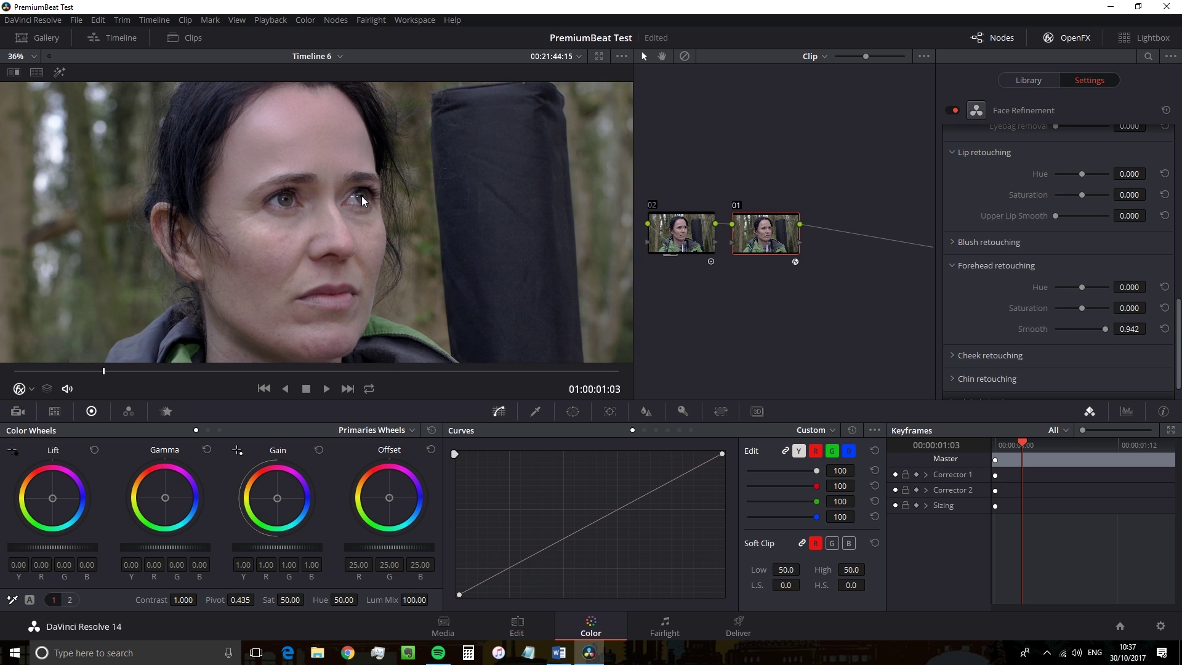
scroll(309, 198, "up", 5)
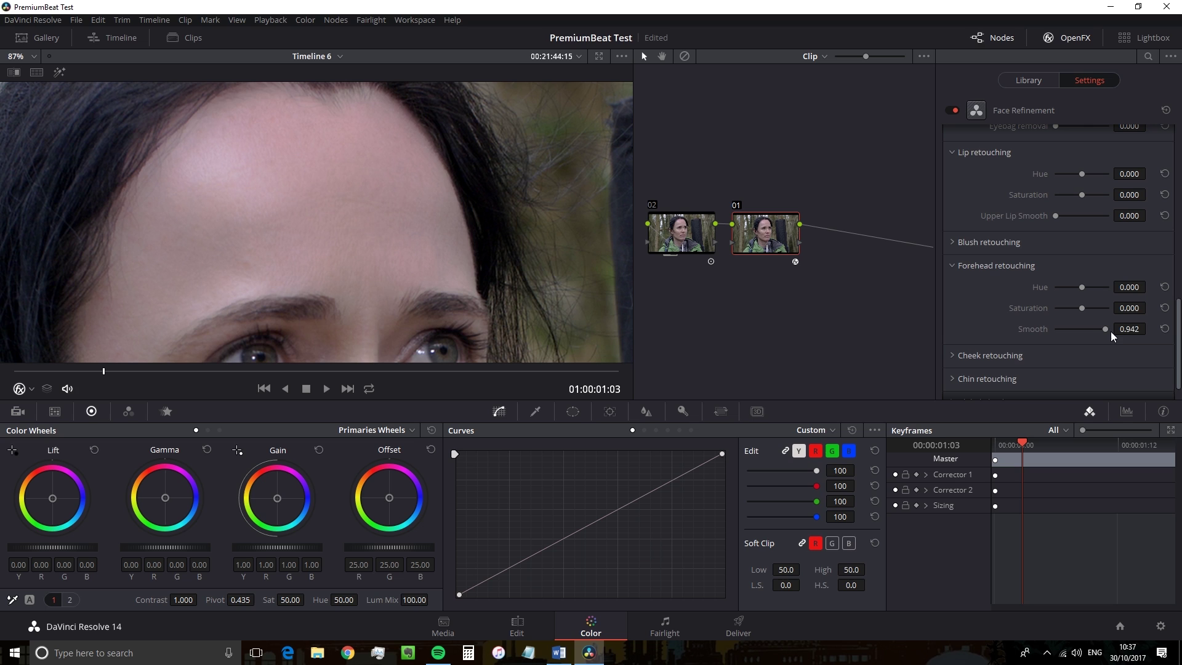
mouse_move(1105, 329)
left_mouse_down()
mouse_move(1013, 331)
mouse_move(1106, 327)
mouse_move(1038, 332)
left_mouse_up()
scroll(463, 302, "down", 8)
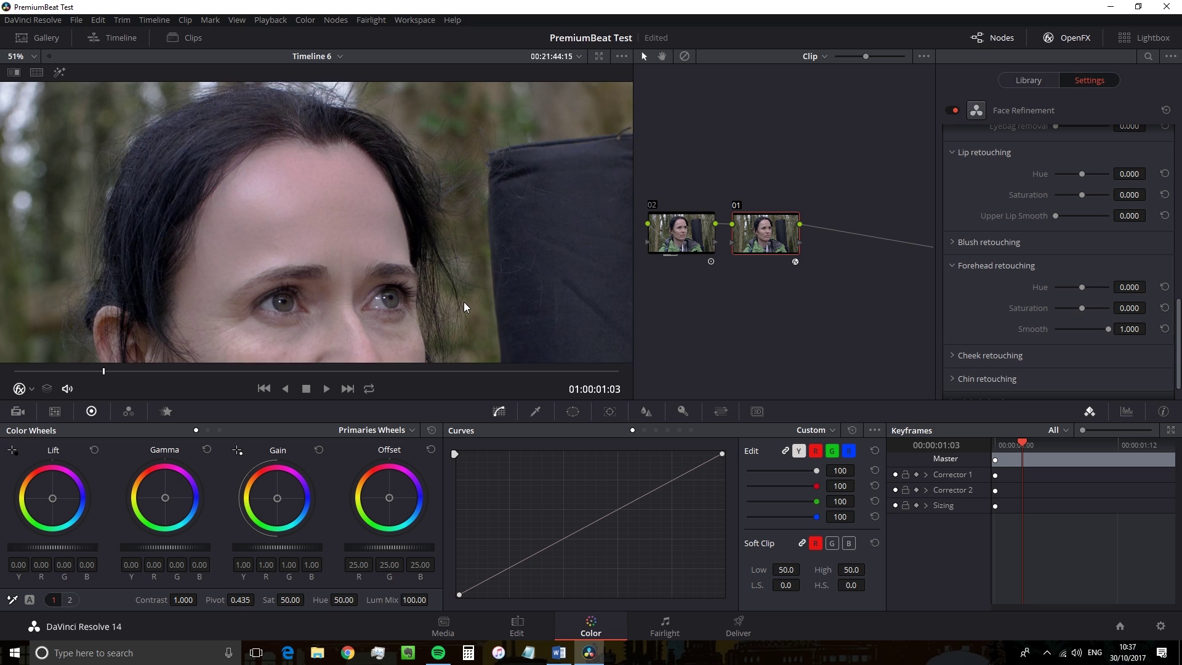
Step: On the Edit page, use a single viewer and read the clip's metadata Comments
left_click(517, 626)
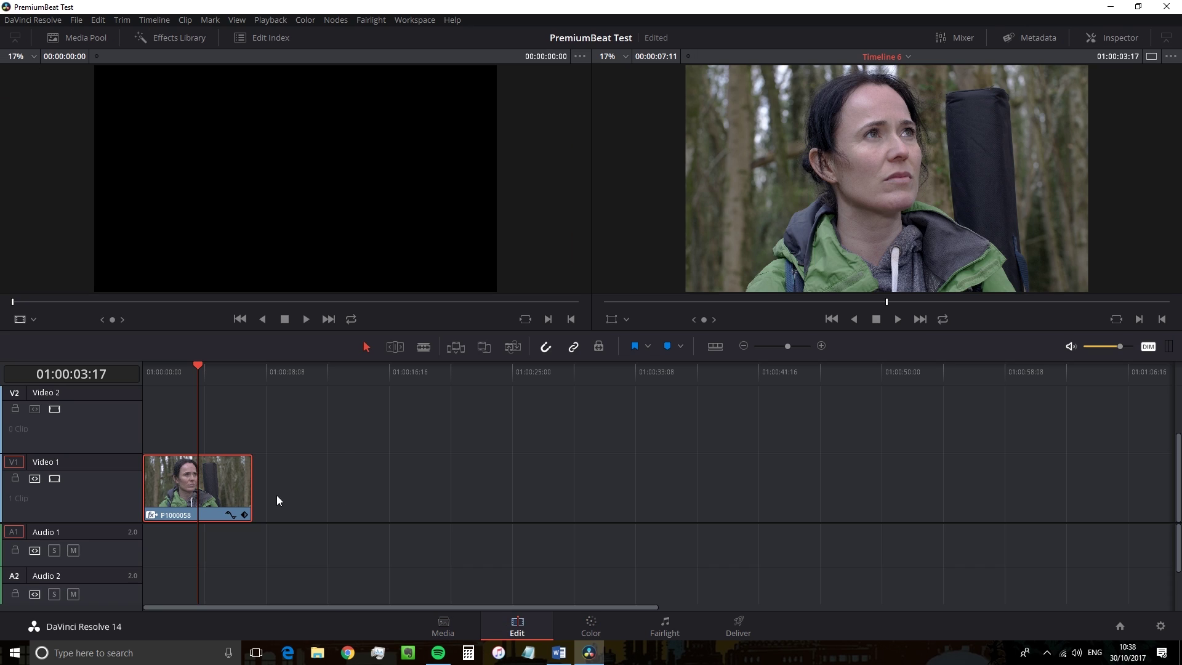
left_click(1151, 56)
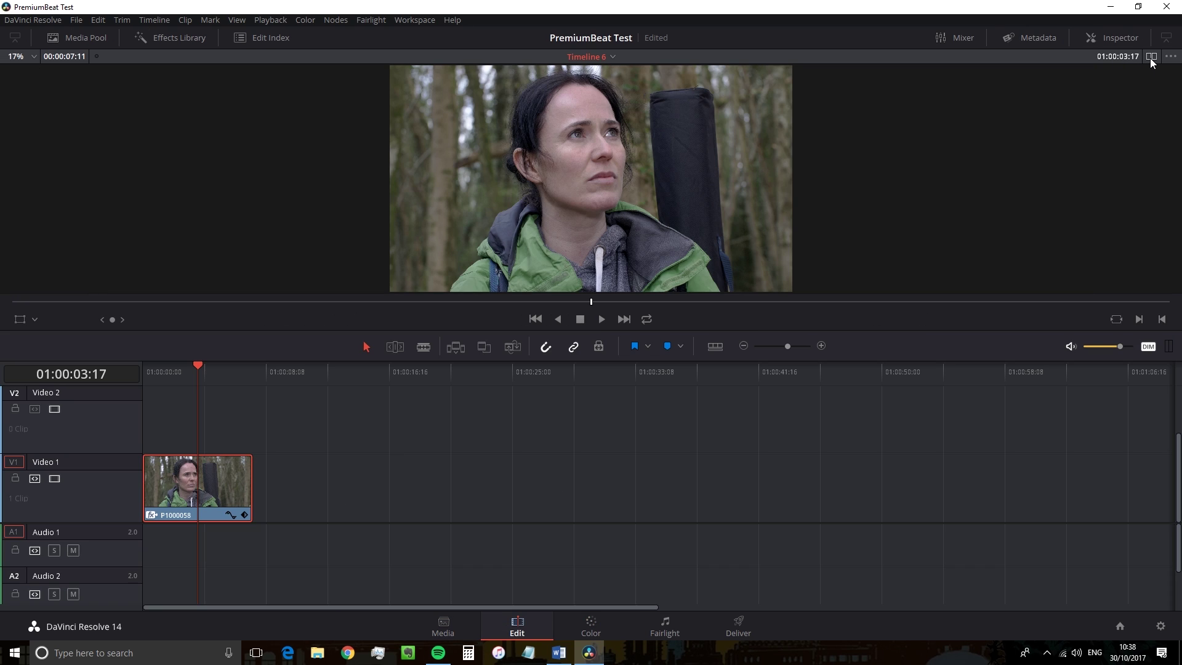
left_click(1033, 38)
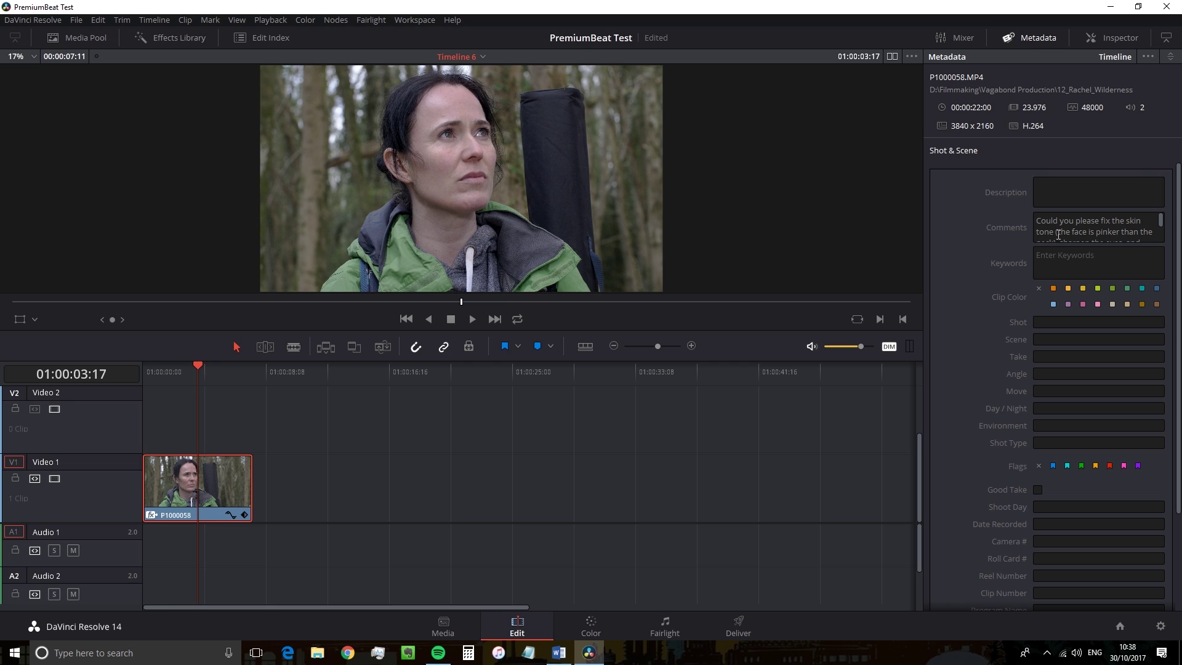
left_click(1162, 228)
scroll(1161, 228, "down", 2)
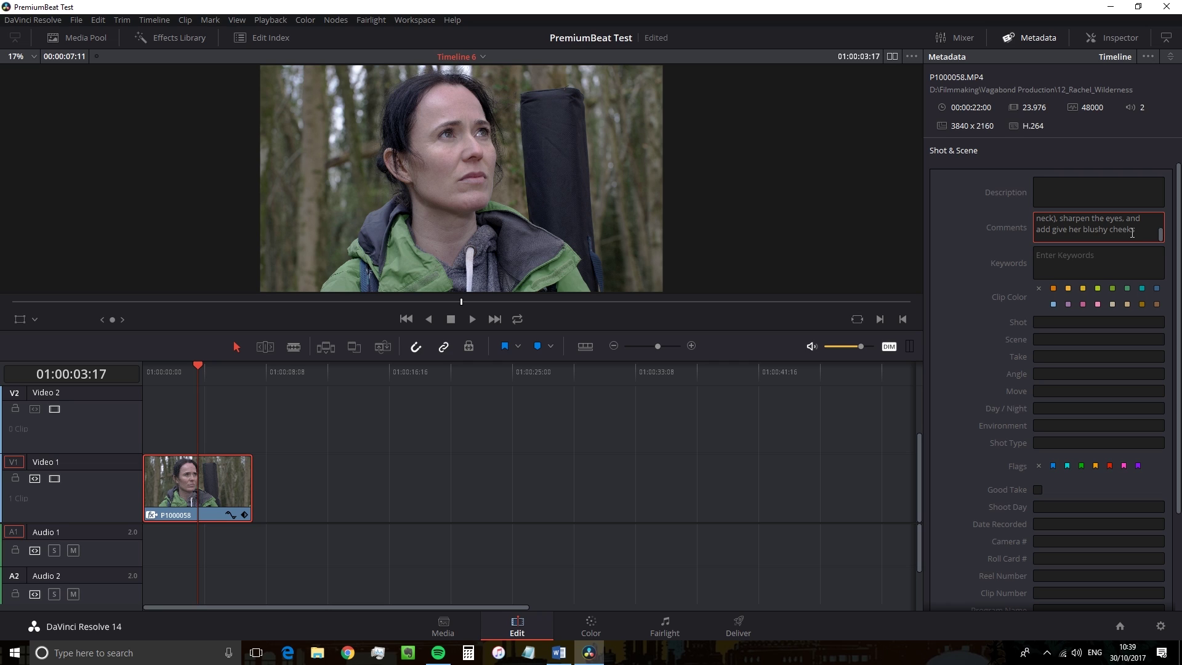
left_click(589, 619)
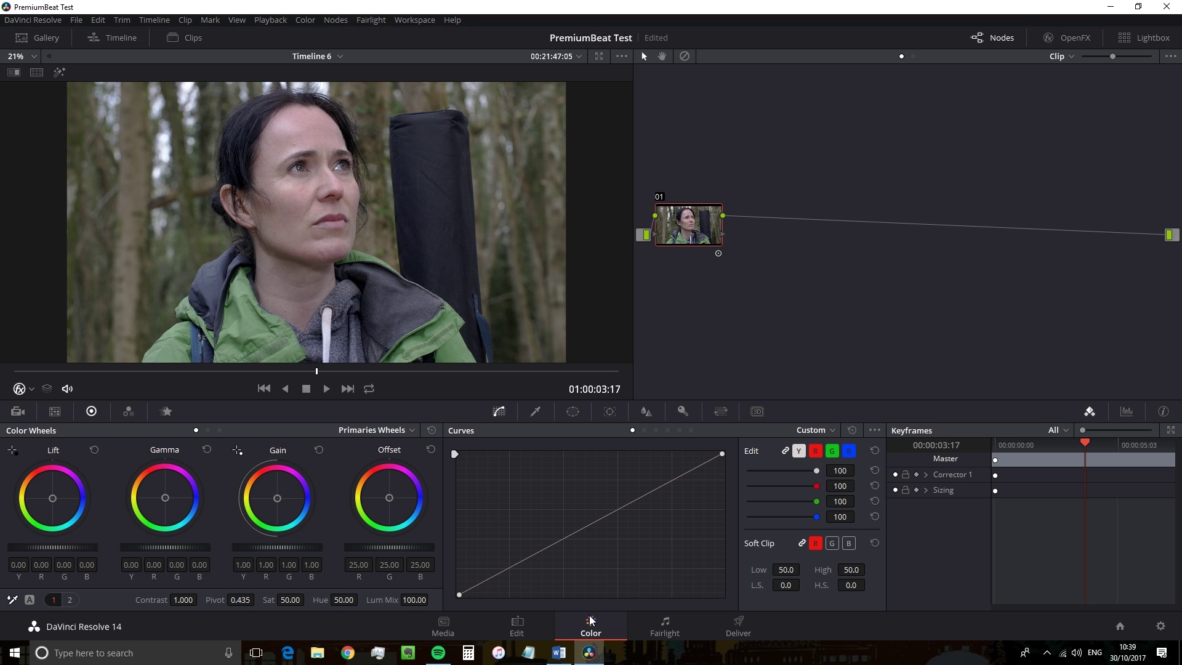
Step: Add serial node 02 and apply the Face Refinement effect to it
key("alt+s")
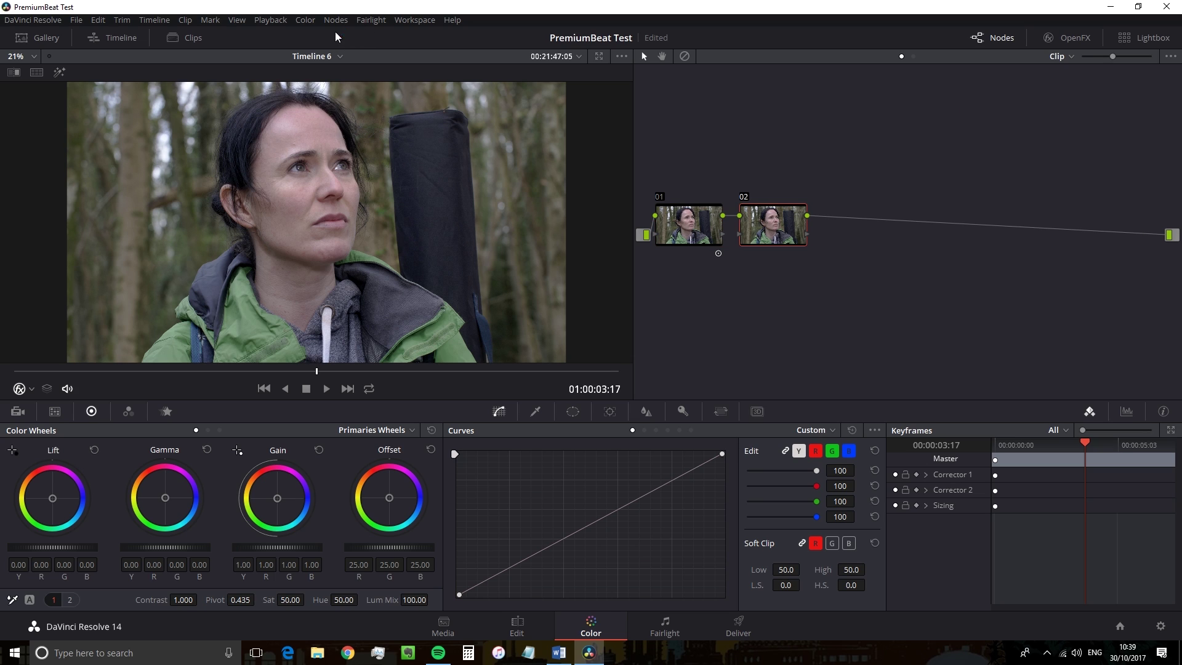
left_click(1066, 37)
left_click(1146, 57)
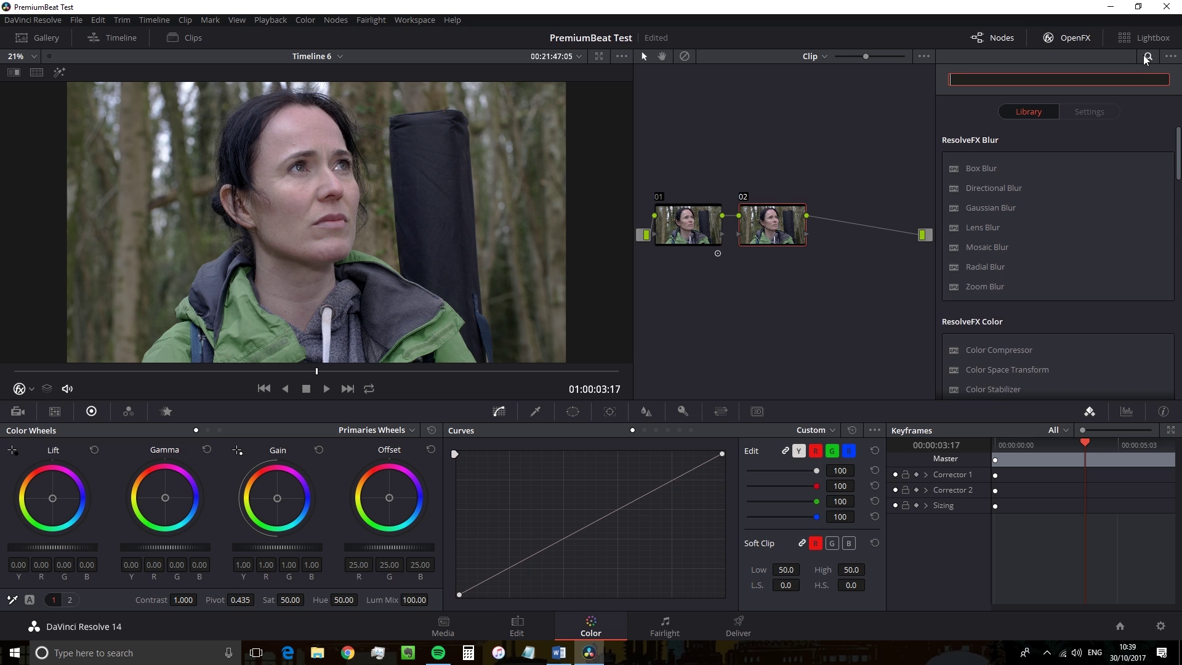
type("face")
left_click_drag(991, 168, 763, 229)
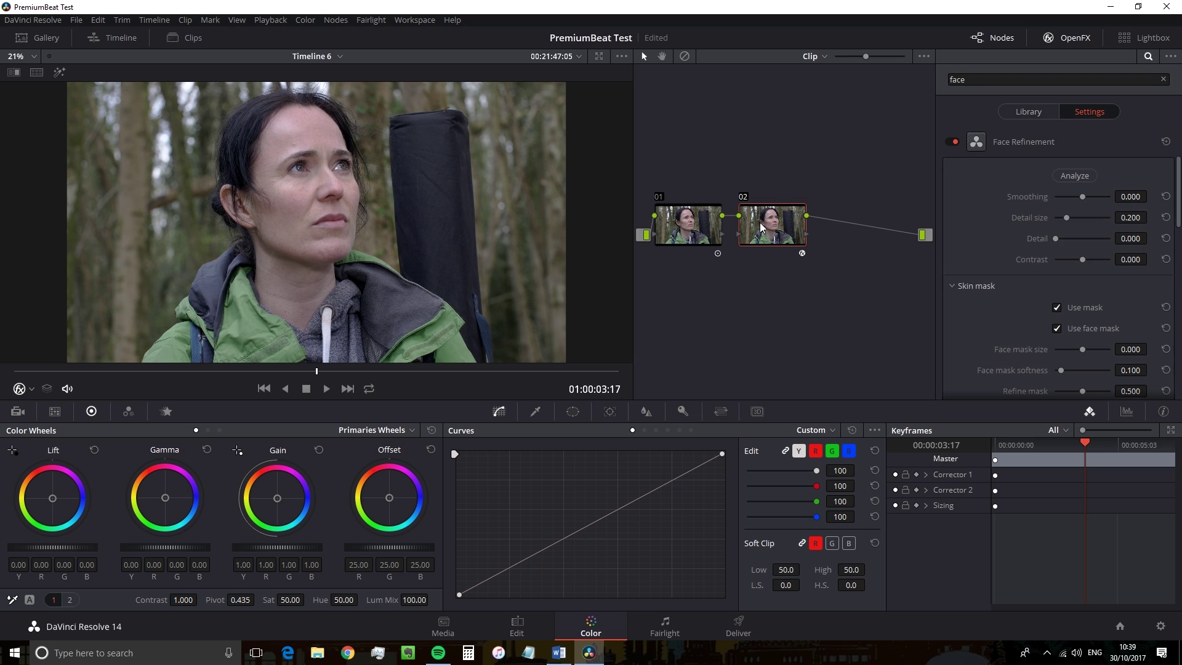
Step: Clear the effect search, show Face Refinement settings, and return to the first frame
left_click(1162, 81)
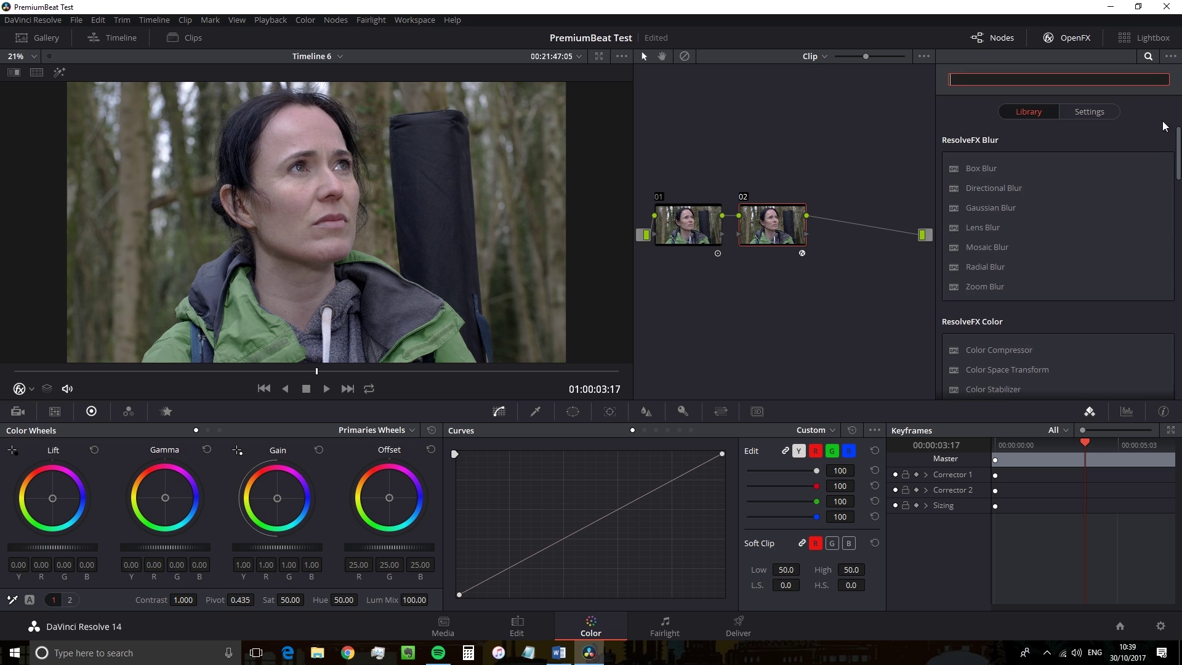
left_click(1084, 114)
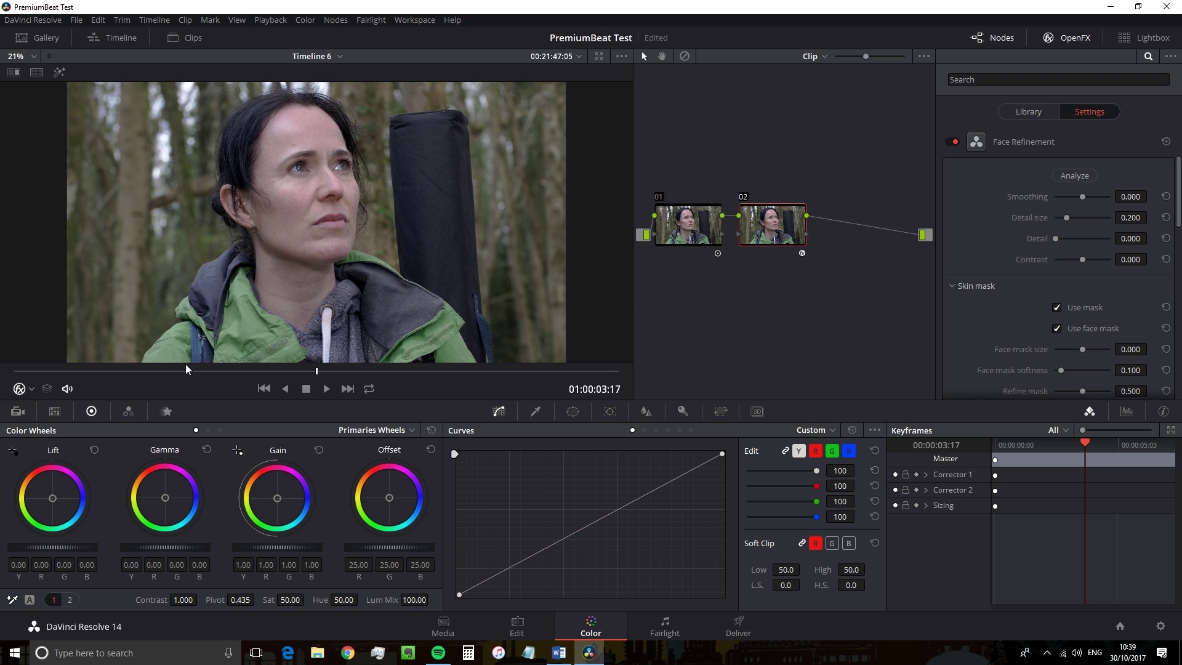
left_click_drag(294, 374, 22, 361)
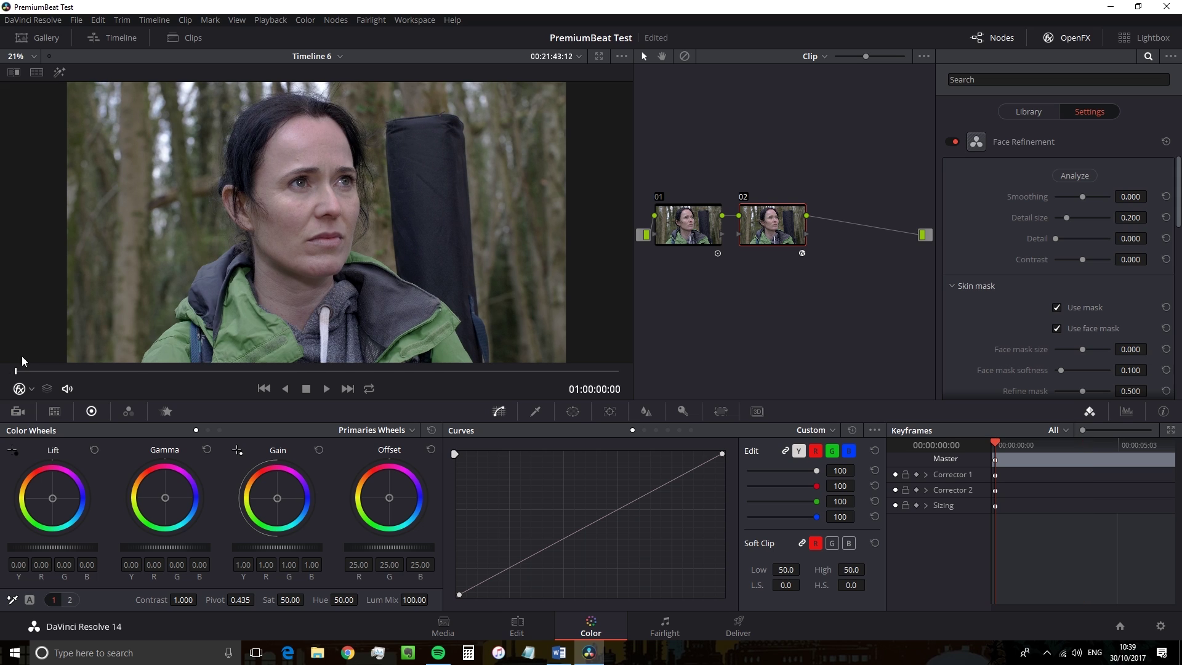
Step: Run Face Refinement's Analyze to track the actress's facial landmarks through the clip
left_click(1075, 176)
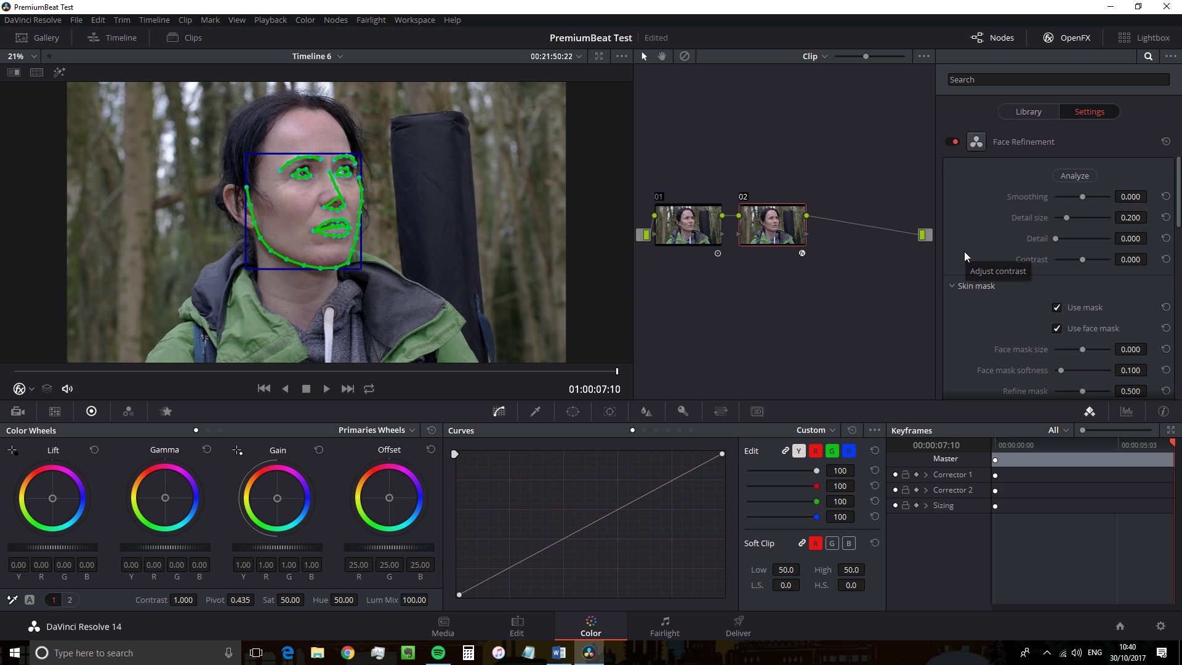
Step: Enlarge Face mask size to 0.818, previewing the mask, then turn mask and overlay off
scroll(1089, 312, "down", 3)
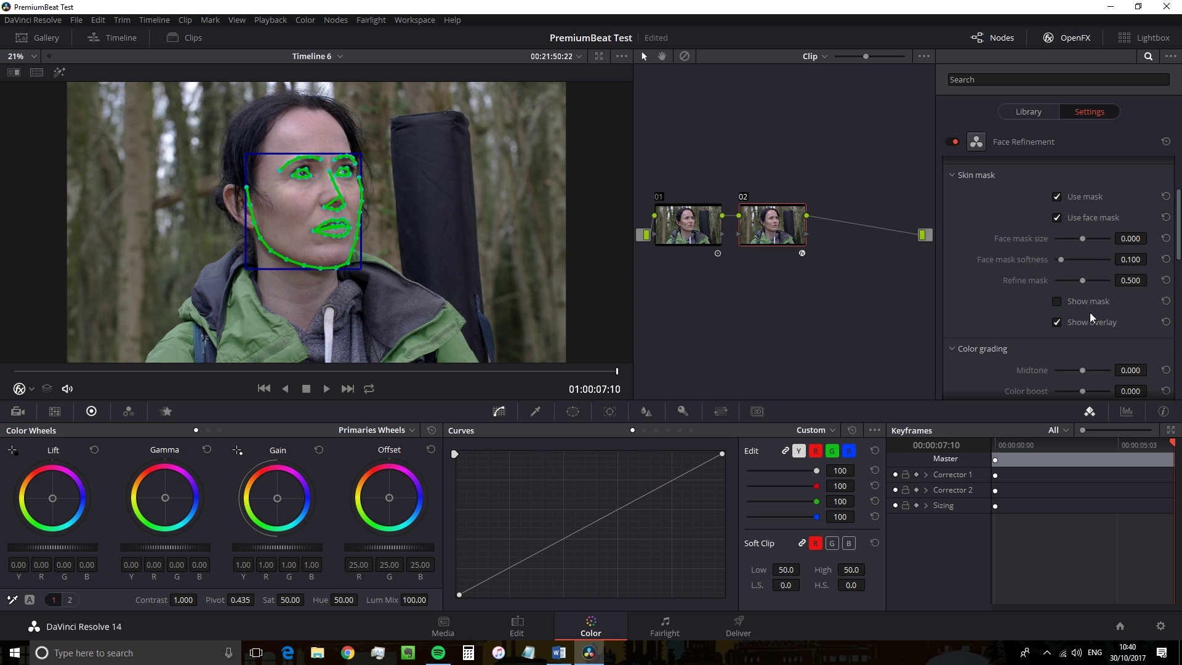
left_click(1056, 302)
left_click(1056, 322)
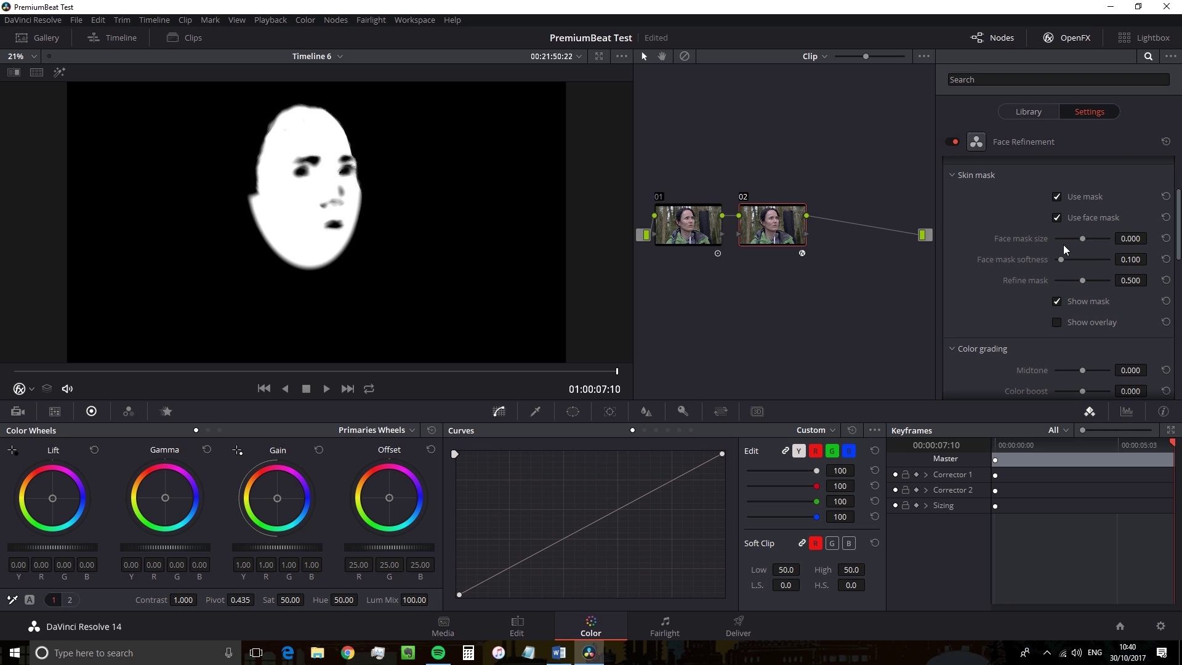
scroll(1062, 244, "up", 1)
left_click_drag(1083, 274, 1104, 275)
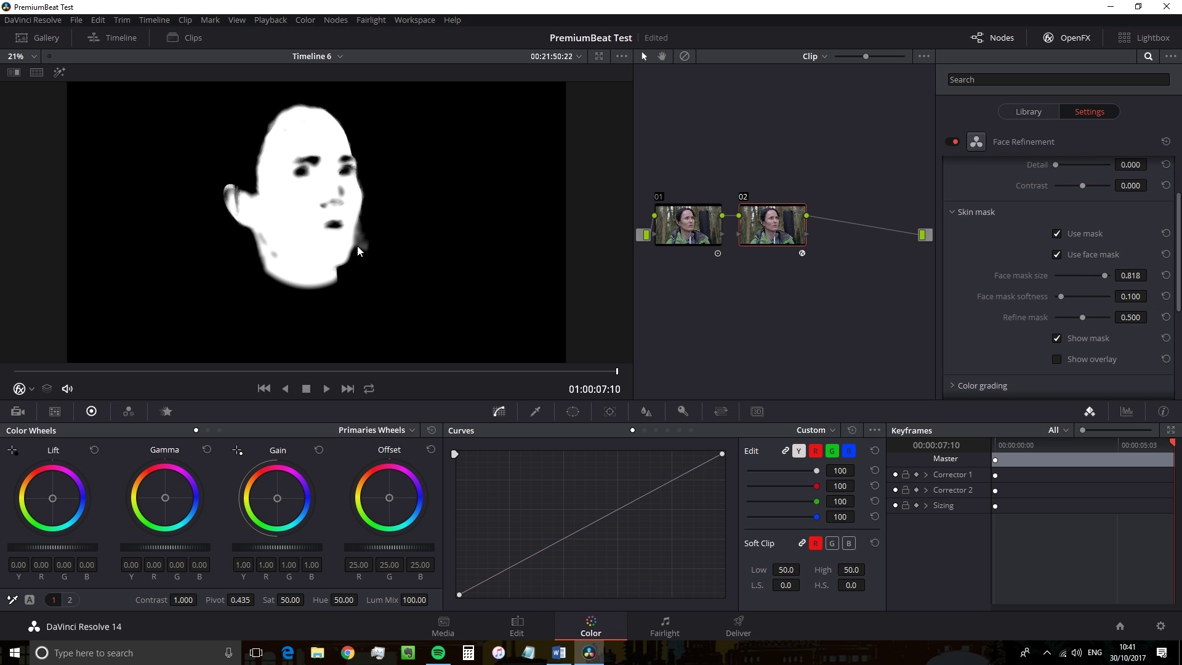
left_click(1056, 338)
scroll(988, 299, "down", 2)
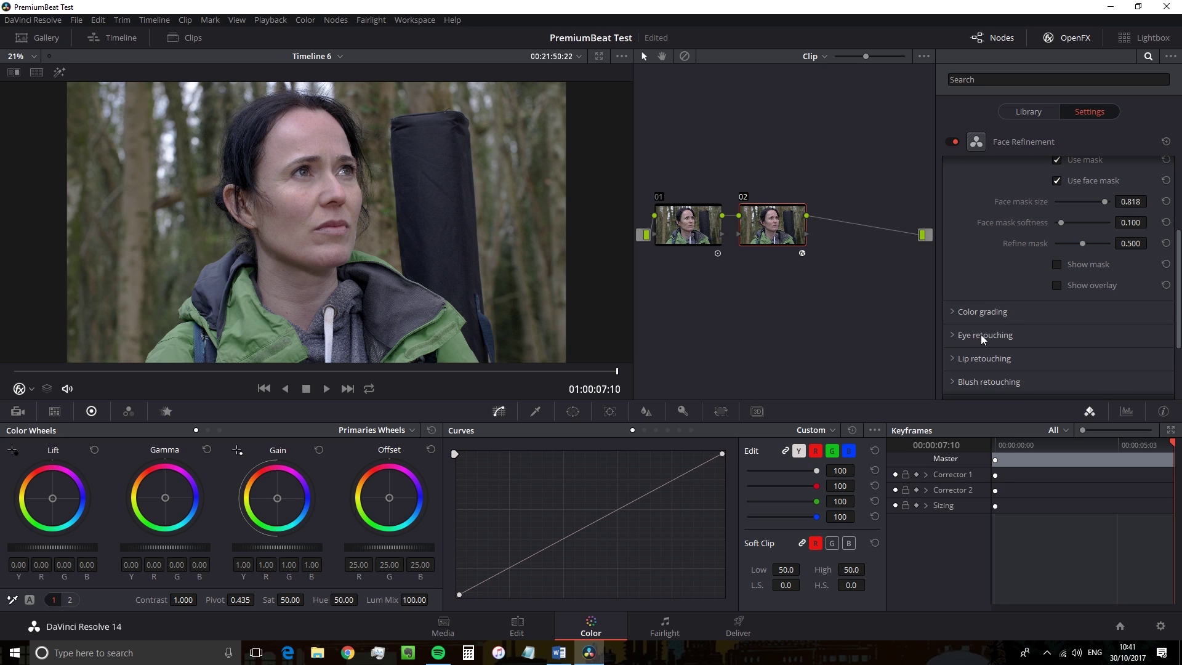
Step: Expand Eye retouching to show Sharpening, Brightening, Eye Light and Eyebag removal
left_click(958, 336)
scroll(955, 336, "down", 2)
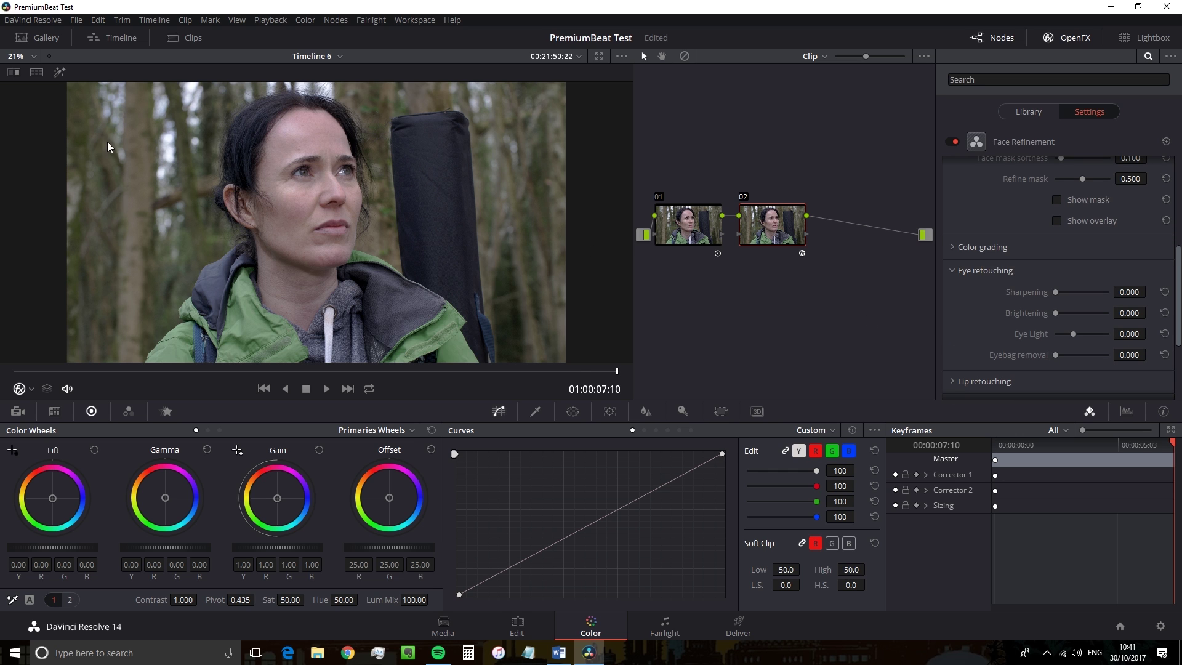
scroll(257, 173, "up", 5)
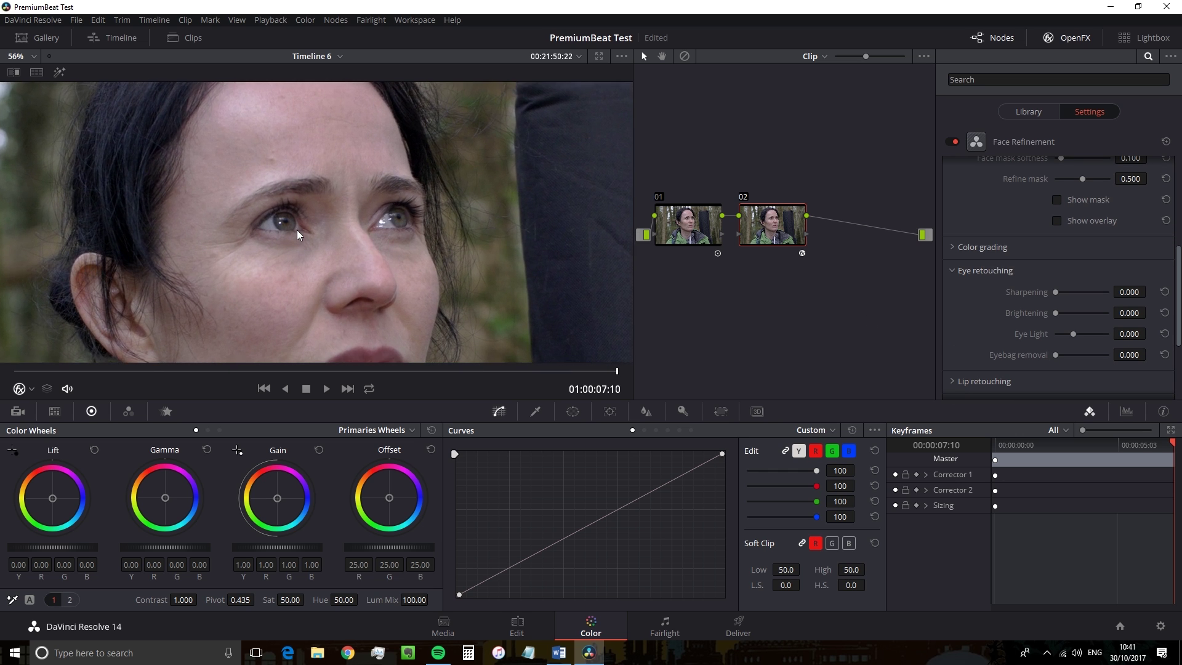
scroll(297, 230, "up", 1)
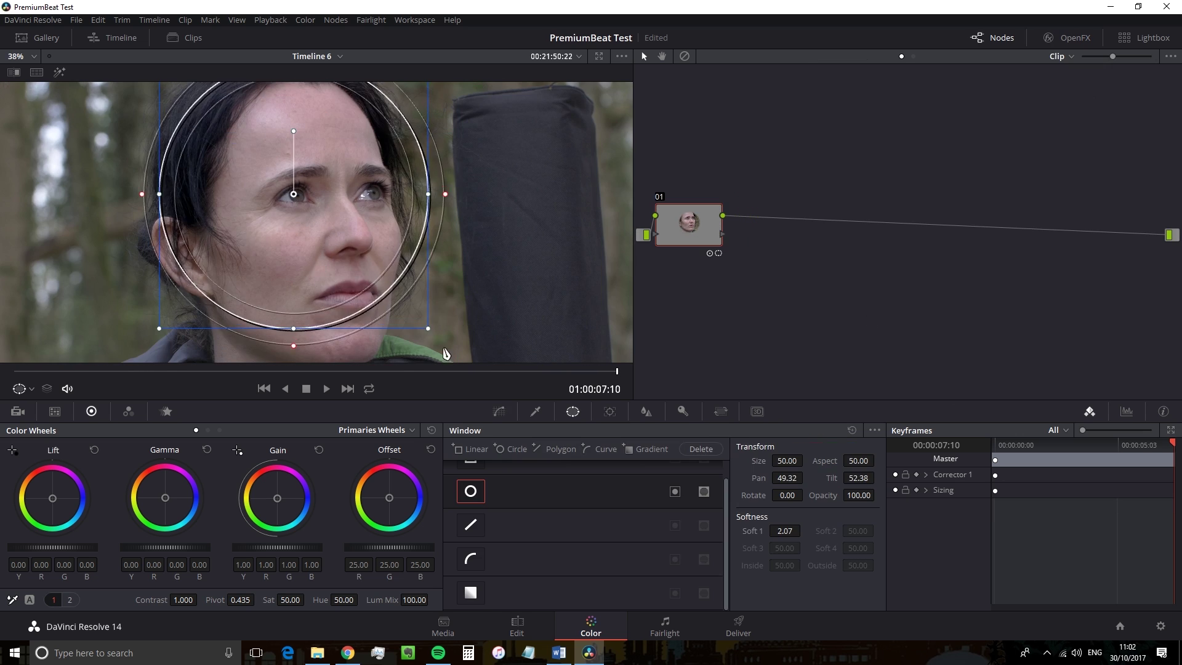
left_click_drag(422, 291, 396, 204)
scroll(298, 190, "up", 3)
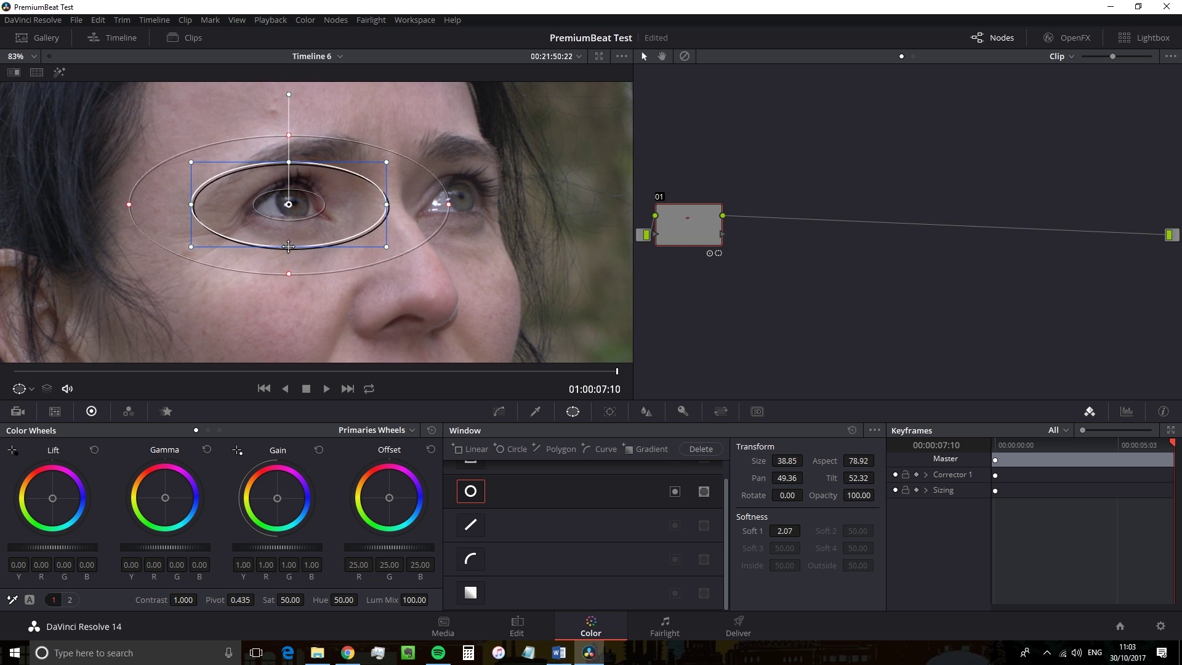
key("alt+s")
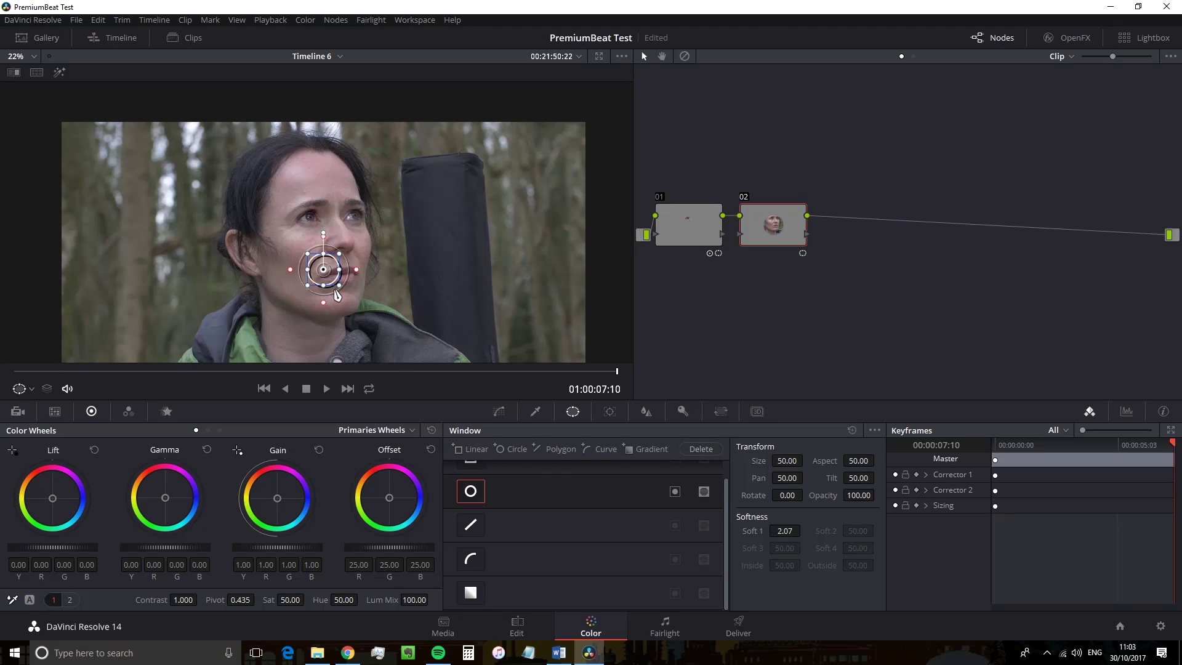
left_click_drag(337, 294, 344, 257)
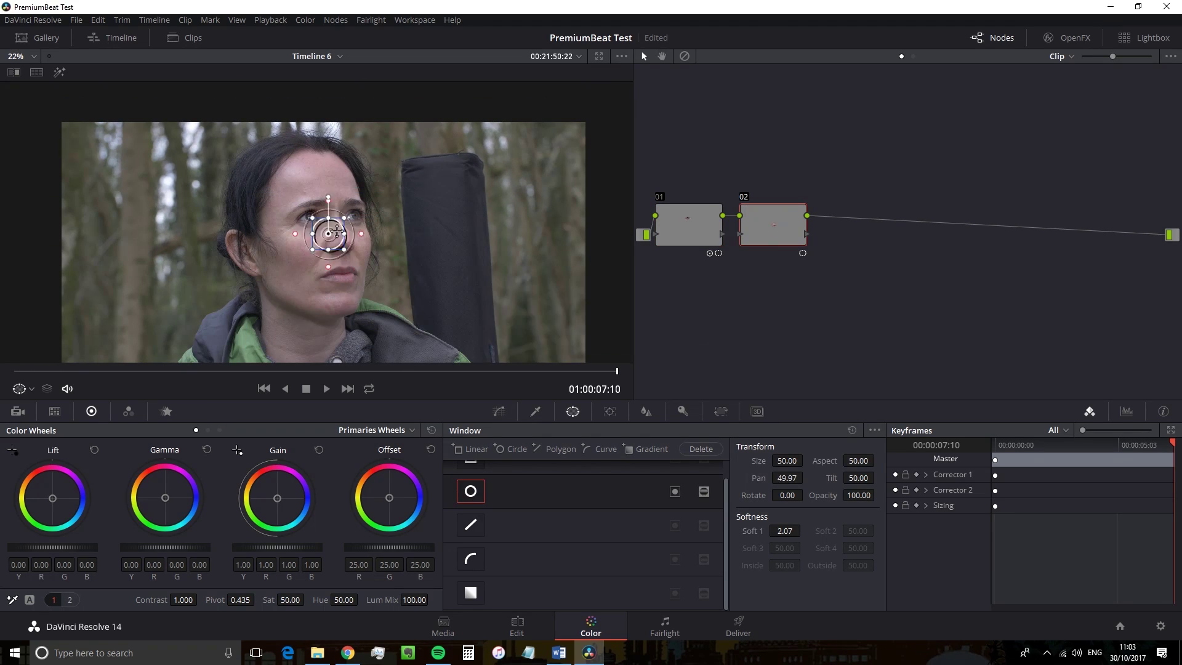
scroll(307, 221, "up", 10)
left_click_drag(526, 197, 567, 196)
left_click(609, 411)
left_click(480, 453)
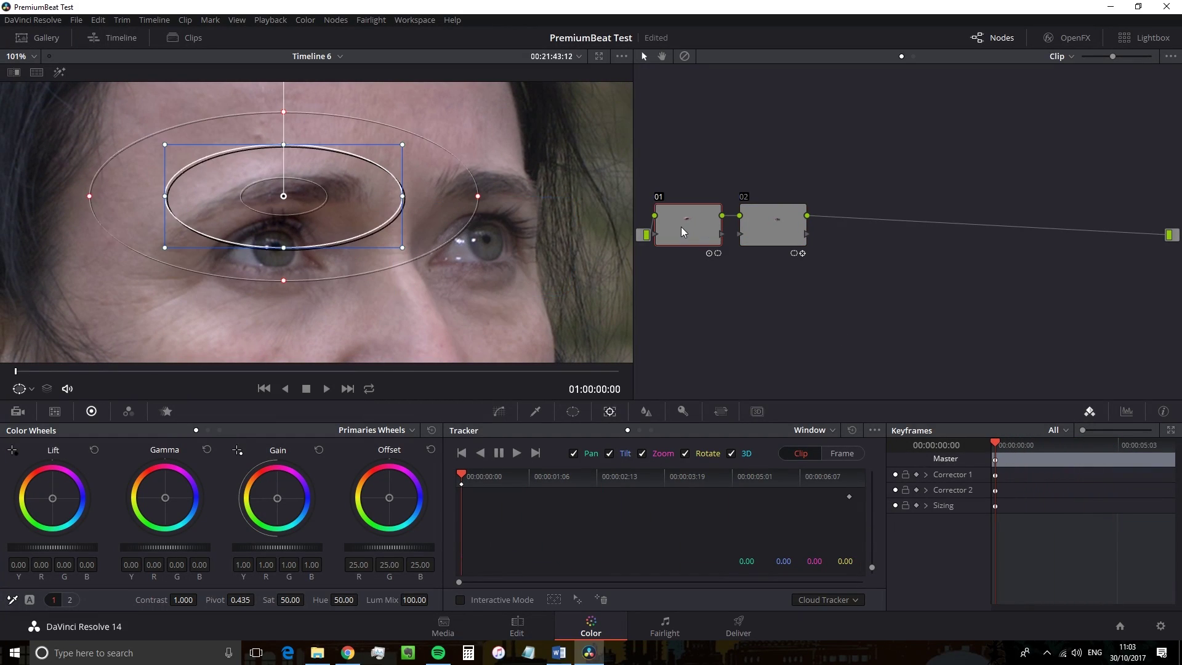
left_click(516, 453)
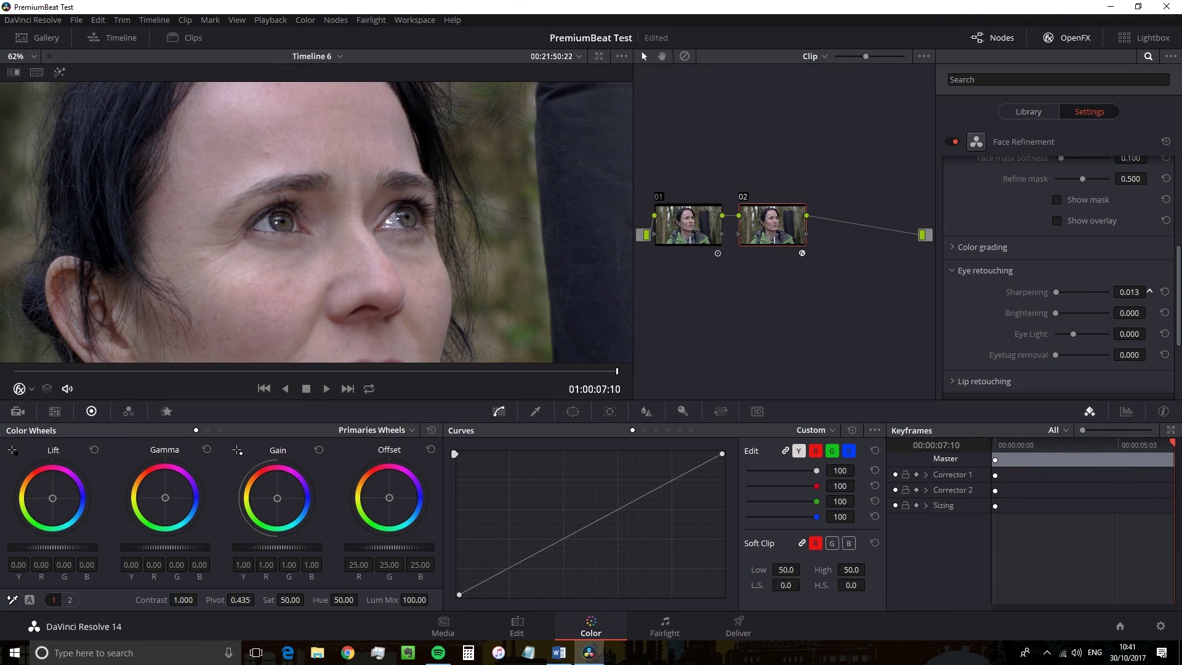
Step: Test eye Sharpening at maximum and around 0.2, then return it to 0.000
left_click_drag(1056, 292, 1107, 291)
left_click(1063, 293)
left_click(1164, 291)
left_click_drag(1056, 293, 1066, 293)
left_click_drag(1061, 293, 1045, 294)
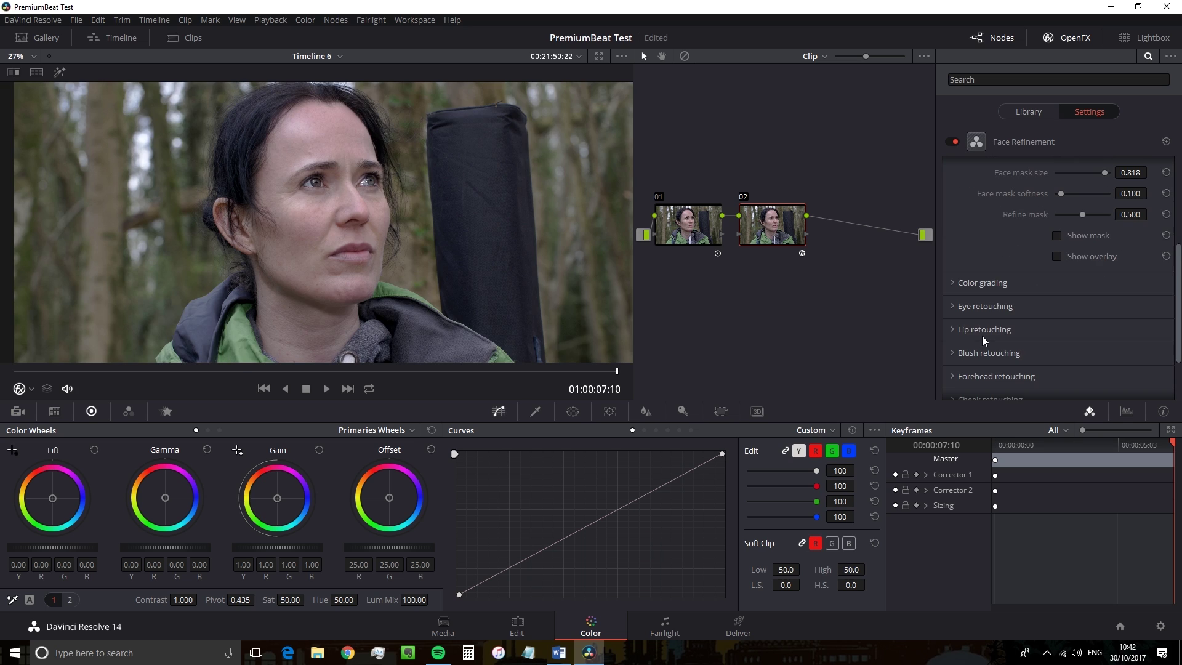
Step: Expand face Color grading and preview Shine removal, leaving all controls at 0.000
scroll(973, 336, "up", 2)
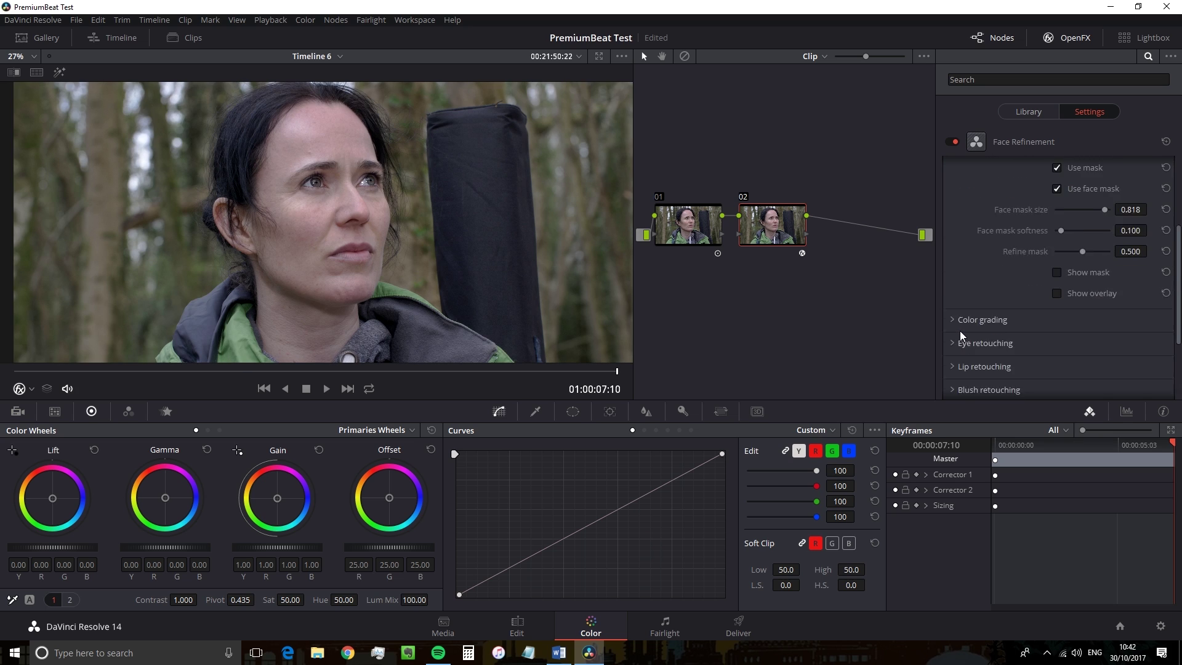
scroll(959, 330, "down", 2)
left_click(951, 284)
scroll(997, 304, "down", 1)
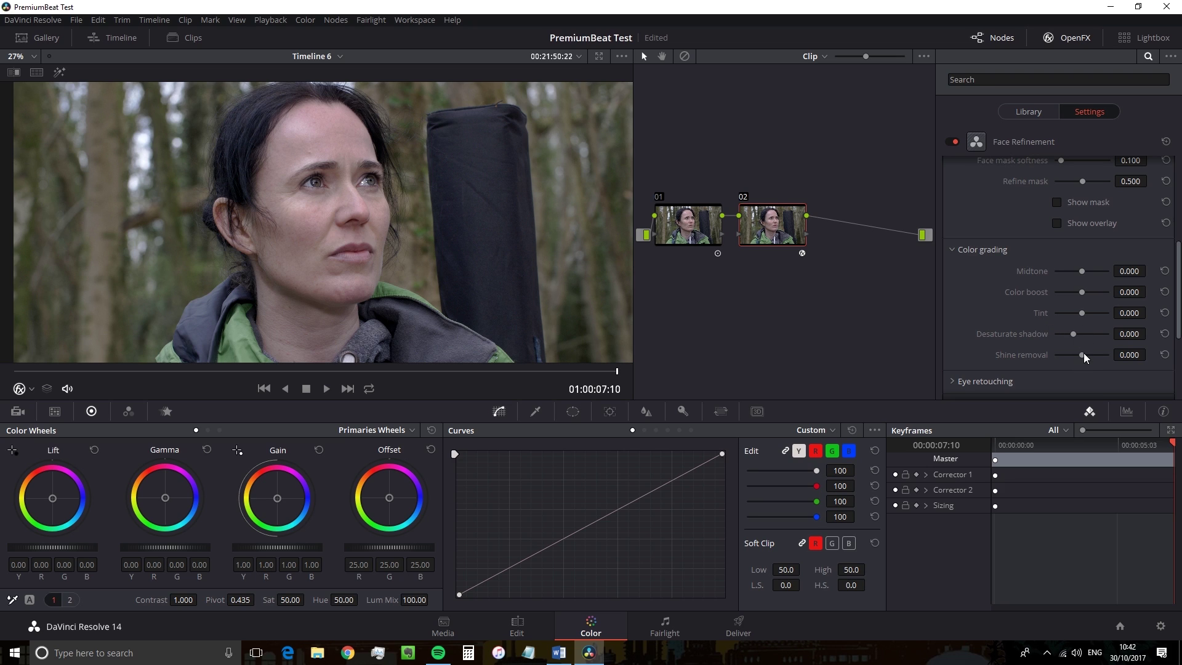
mouse_move(1083, 355)
left_mouse_down()
mouse_move(1065, 355)
mouse_move(1076, 355)
left_mouse_up()
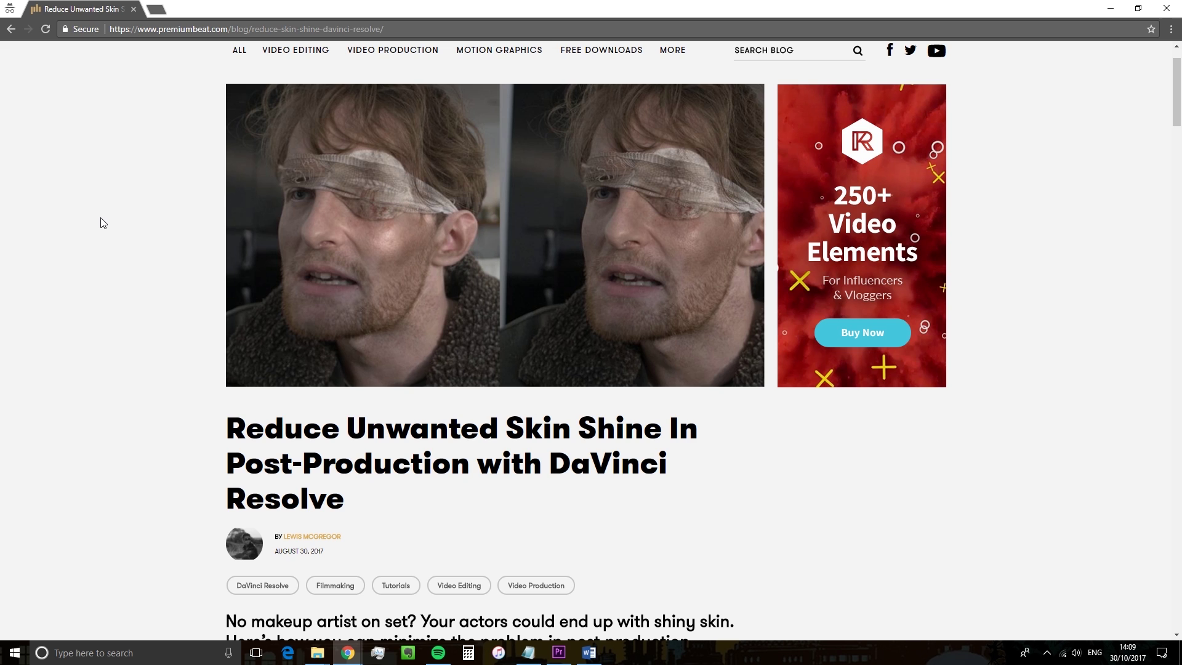
scroll(103, 222, "down", 4)
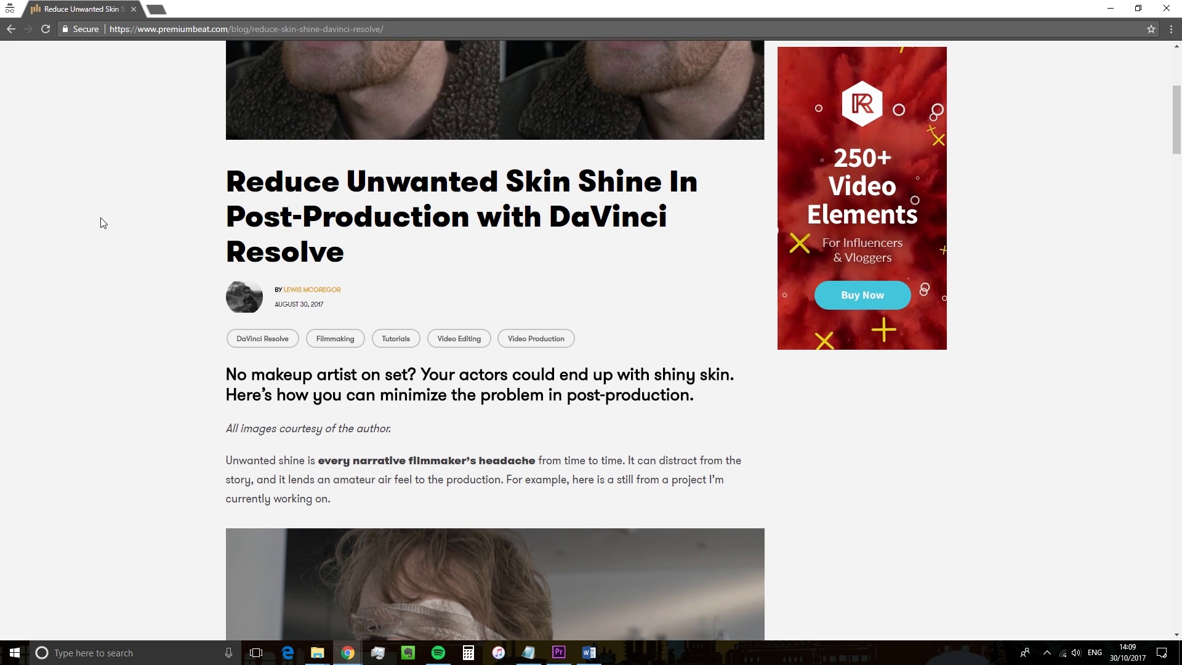
scroll(102, 223, "down", 10)
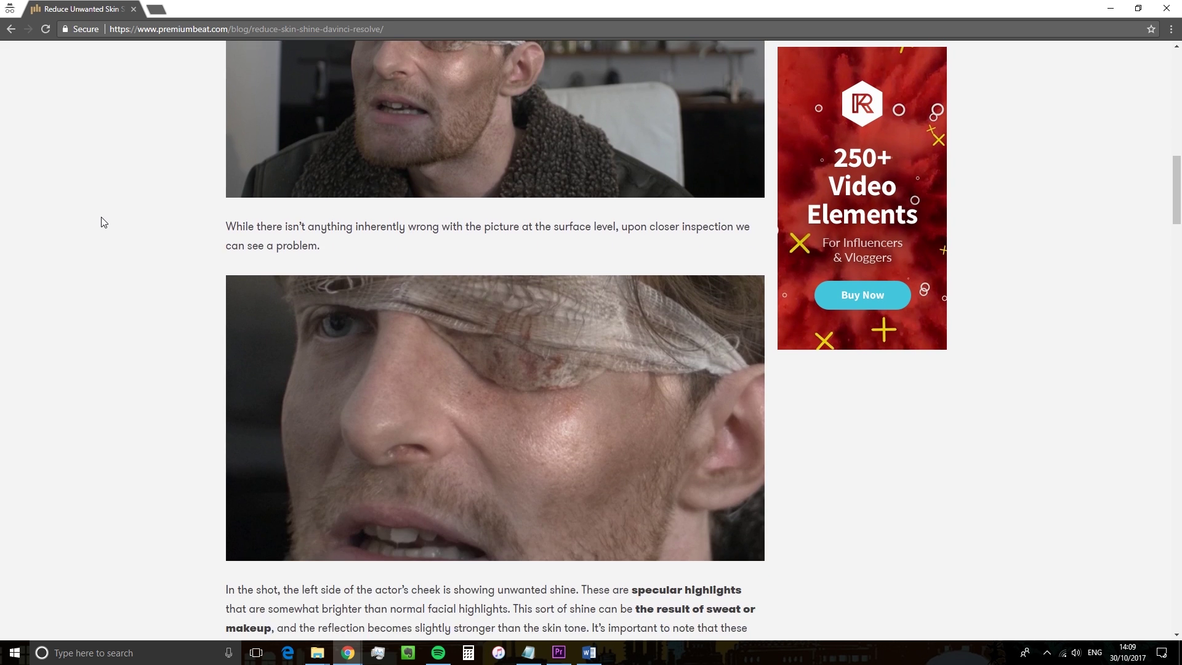
scroll(103, 223, "down", 10)
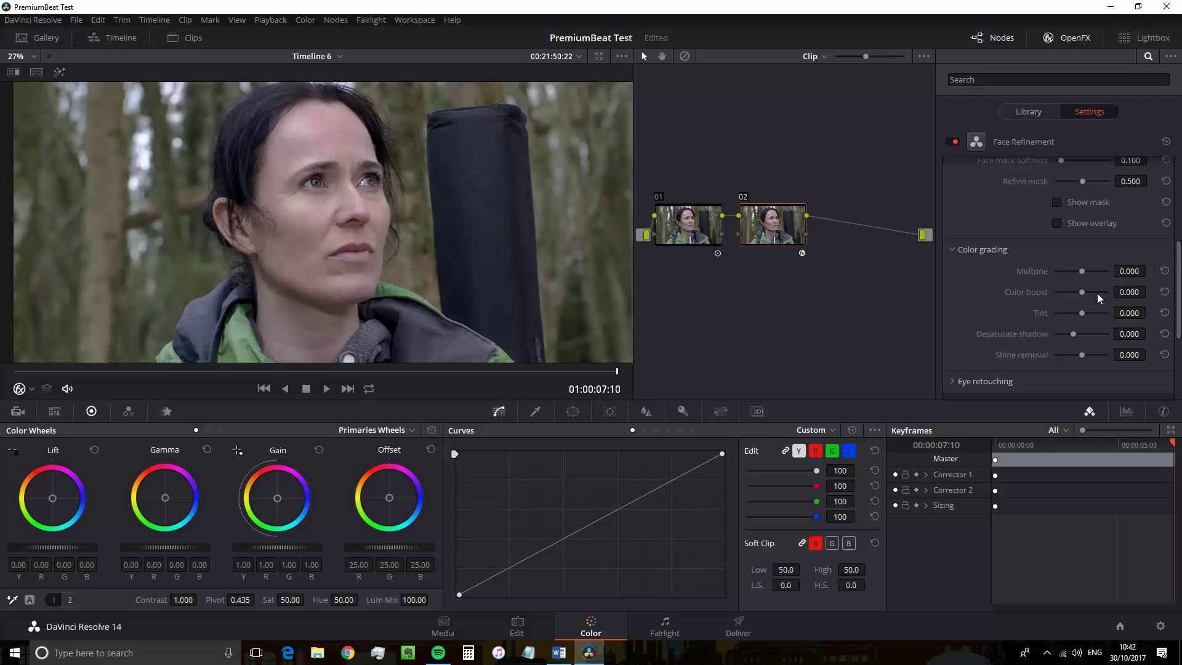
Step: Lower Face Refinement's Tint to about -0.35, giving the actress's skin a greener cast
left_click_drag(1081, 312, 1072, 313)
scroll(332, 283, "up", 2)
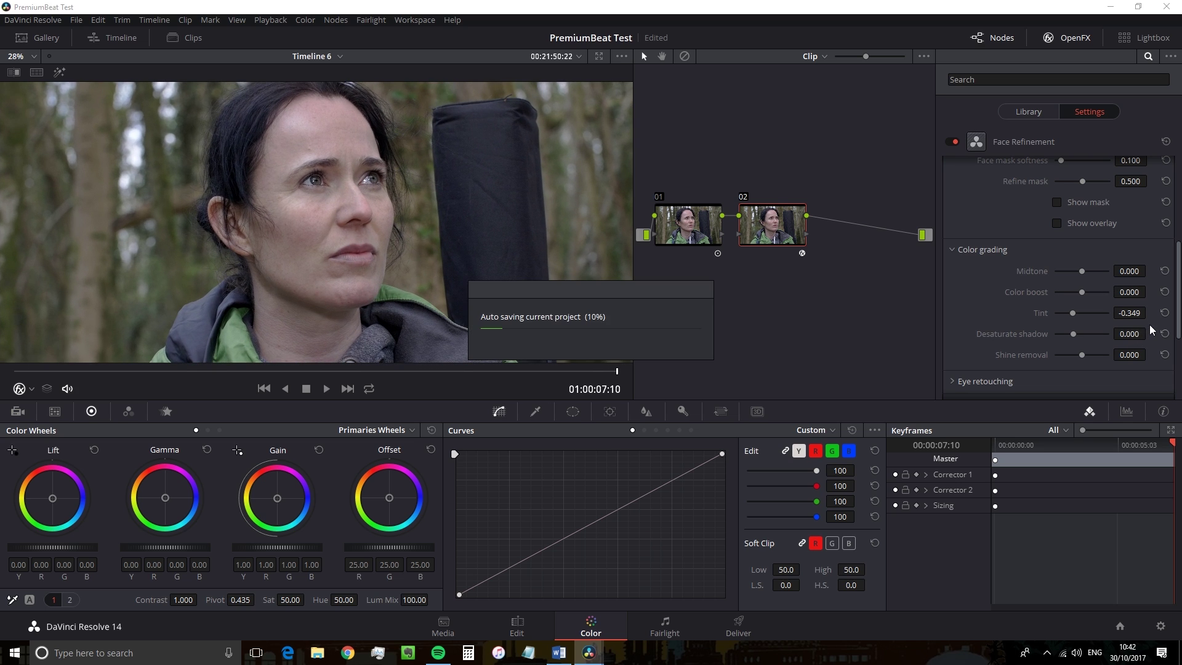
scroll(1105, 319, "down", 1)
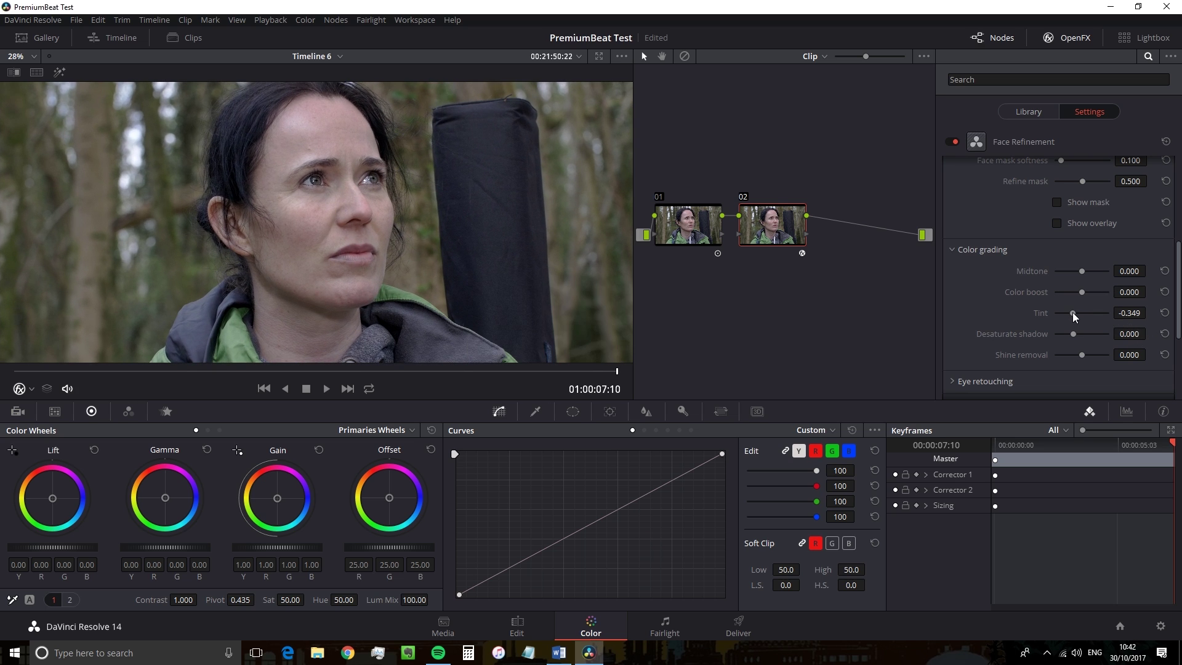
Step: Collapse Color grading and expand the Cheek and Blush retouching sections
scroll(1003, 301, "up", 1)
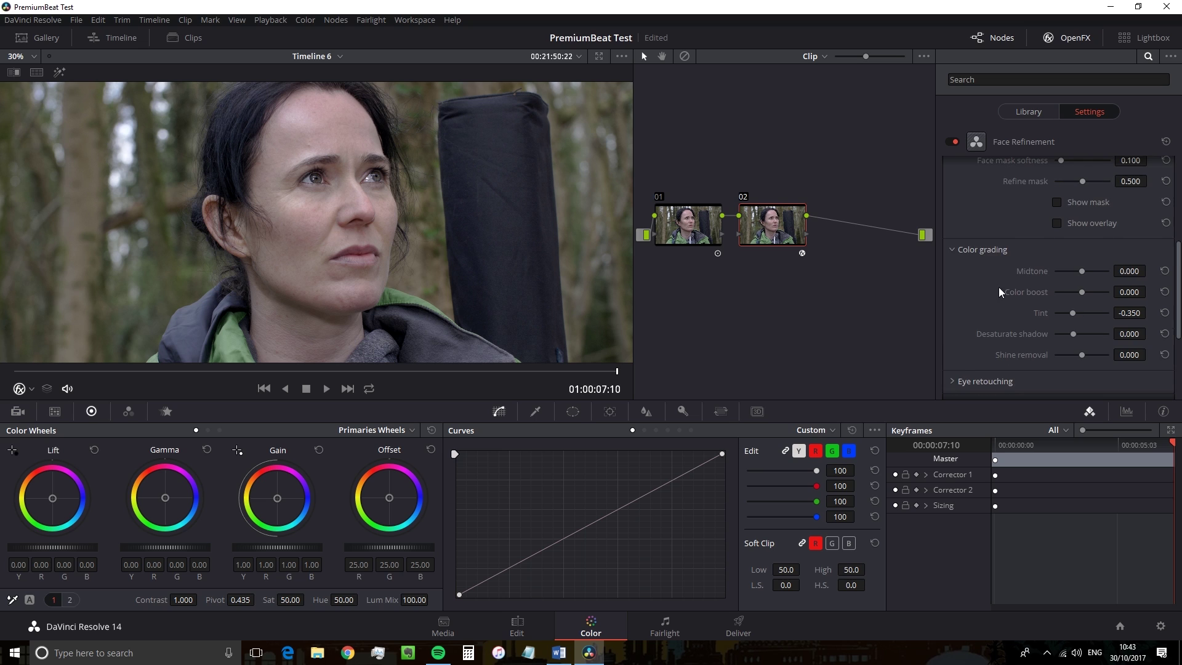
left_click(954, 250)
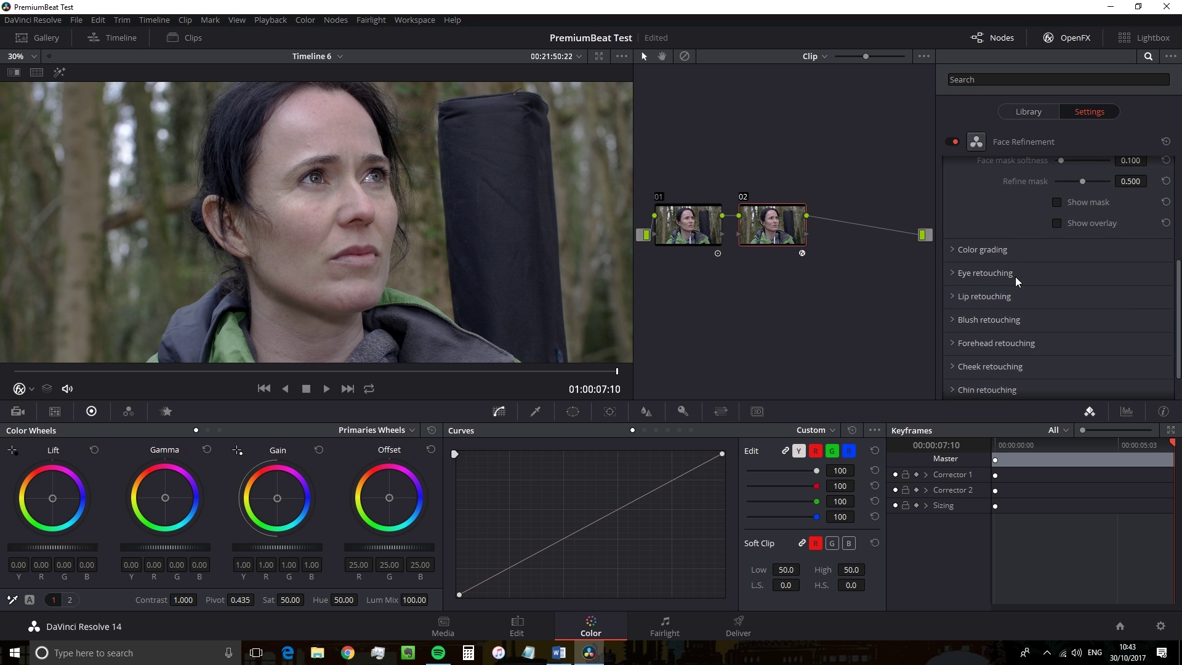
scroll(1014, 278, "down", 1)
left_click(953, 329)
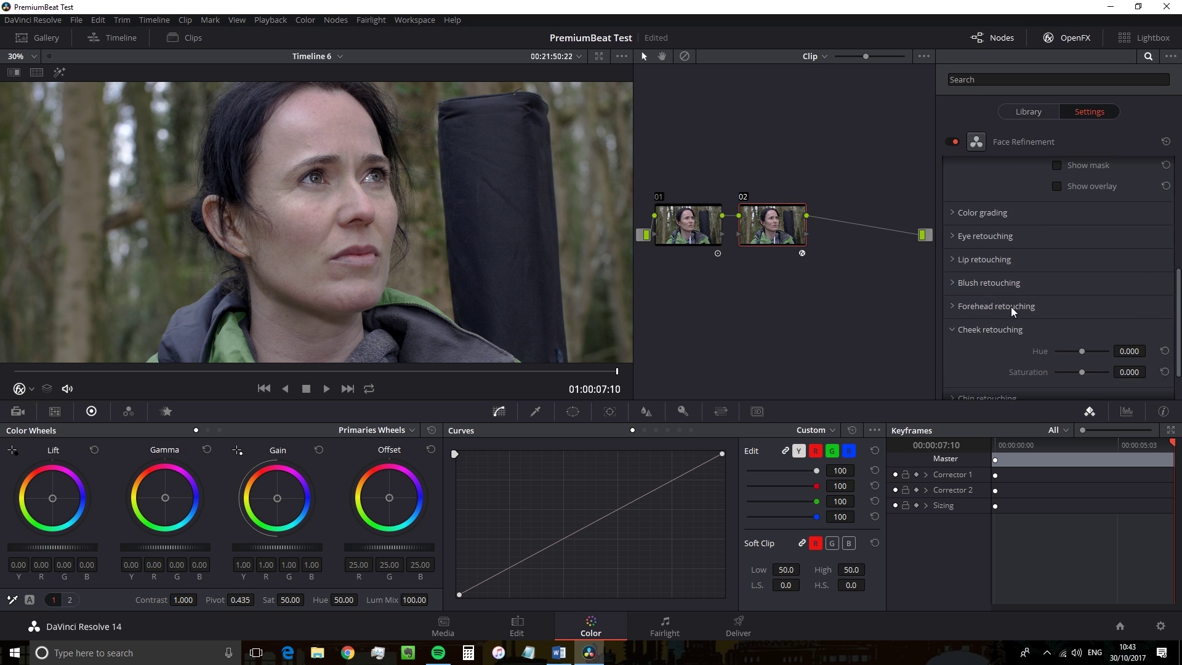
scroll(1010, 307, "down", 1)
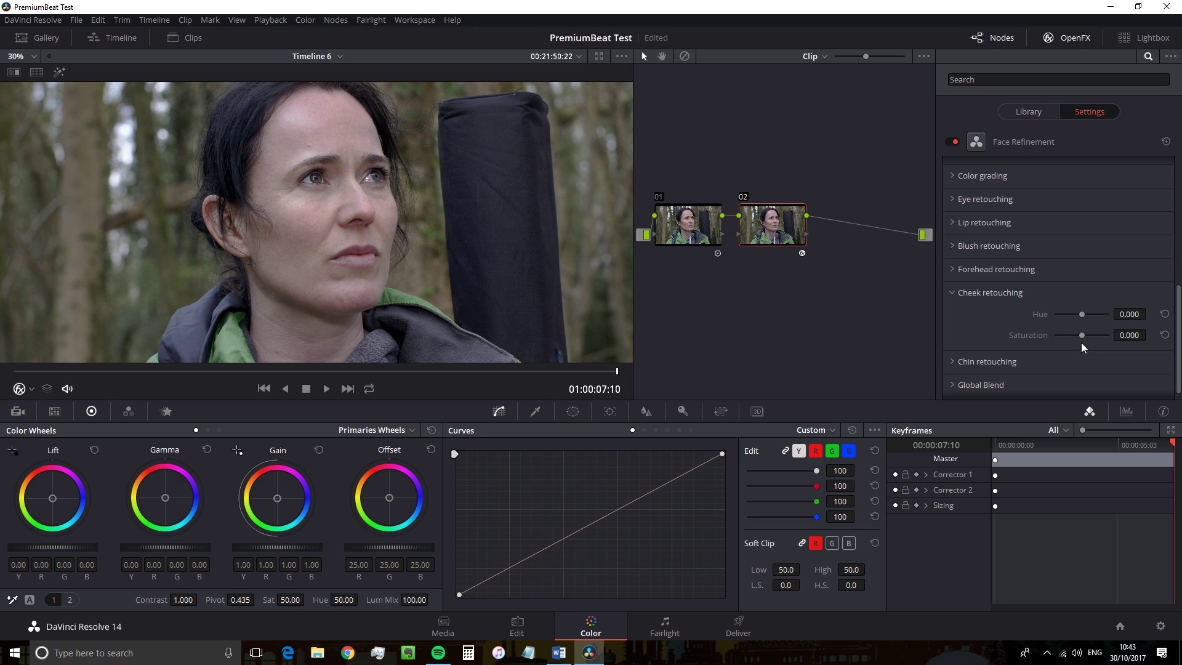
left_click(954, 245)
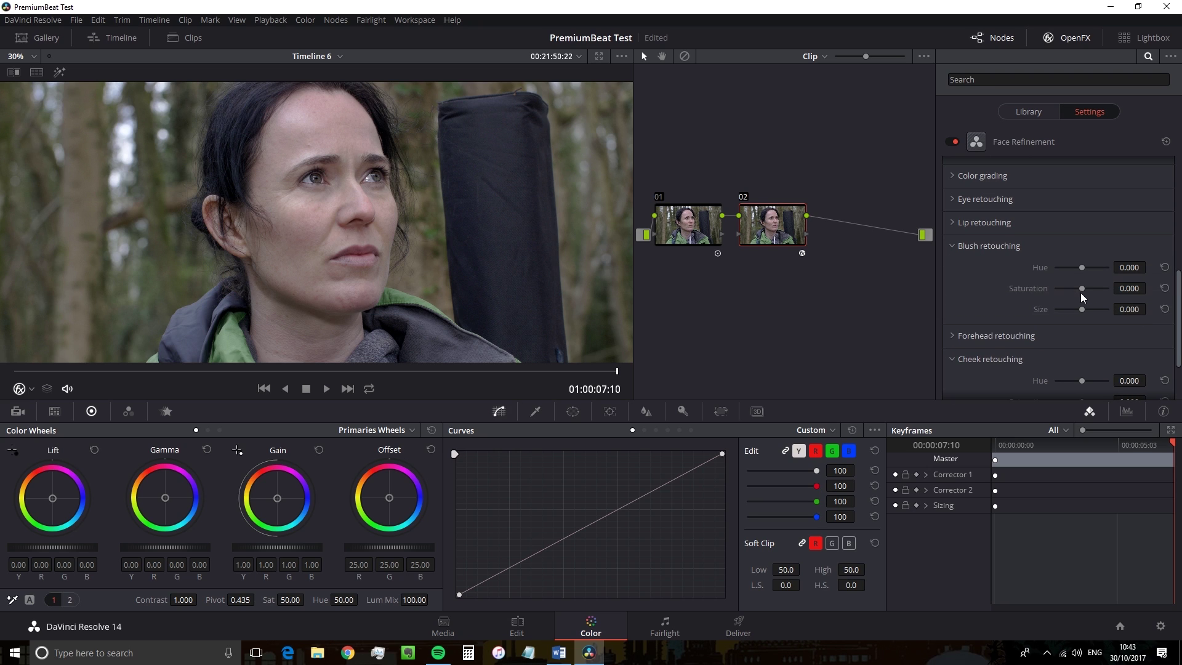
Step: Raise Blush retouching Saturation, then ease it back to about 0.349
left_click_drag(1083, 289, 1095, 289)
scroll(555, 224, "down", 2)
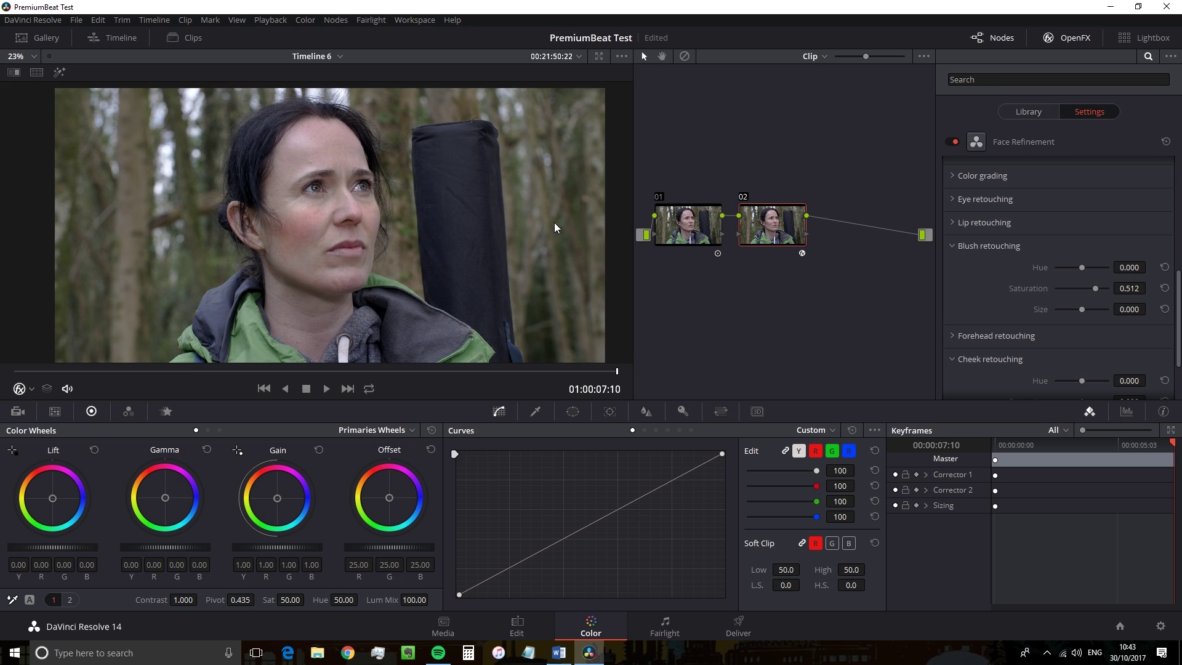
left_click_drag(1098, 290, 1091, 289)
Step: Expand Lip retouching and shift the hue of the actress's lips
scroll(1088, 289, "up", 5)
key("shift+z")
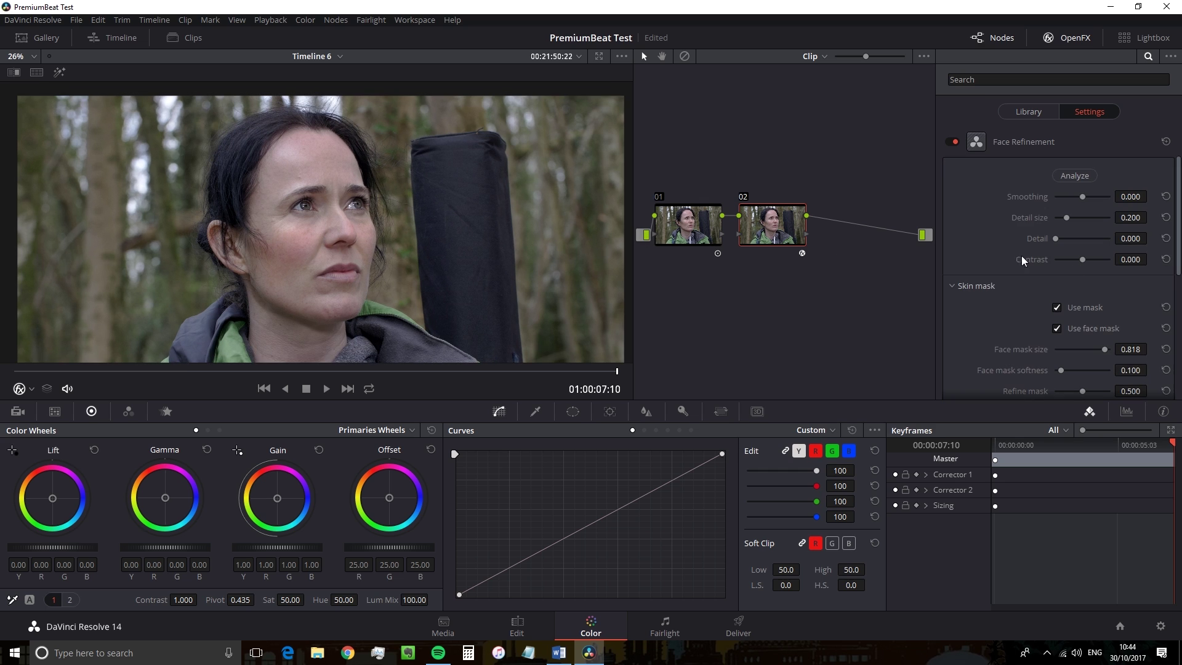
scroll(1012, 294, "down", 4)
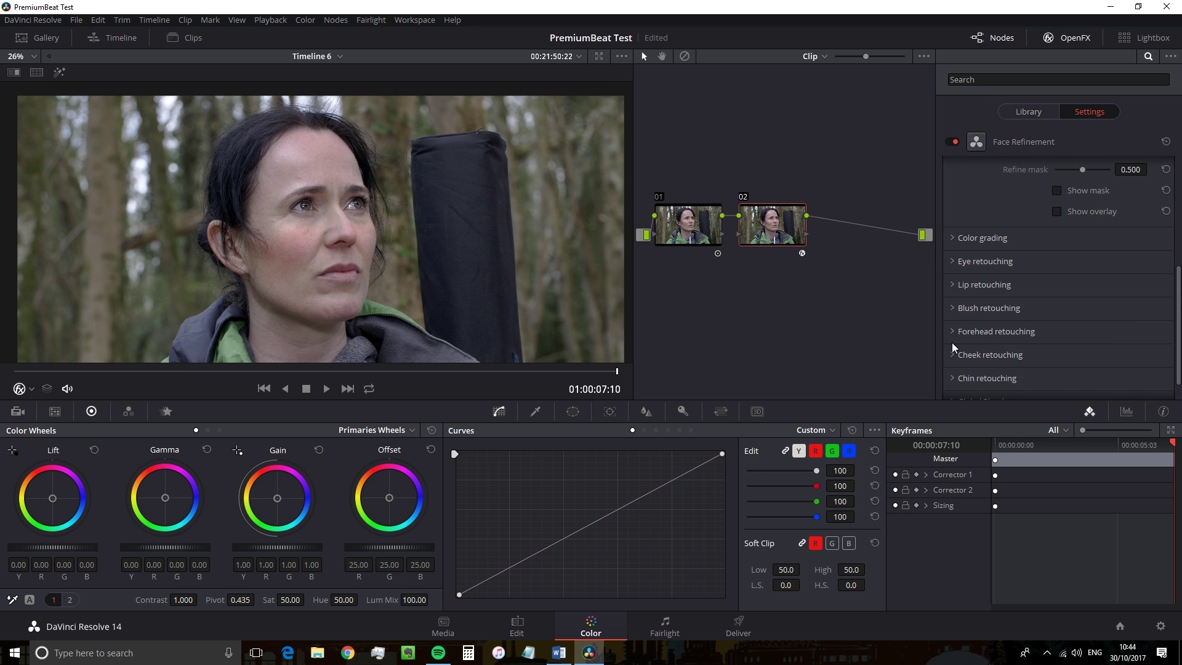
left_click(951, 285)
scroll(501, 288, "up", 4)
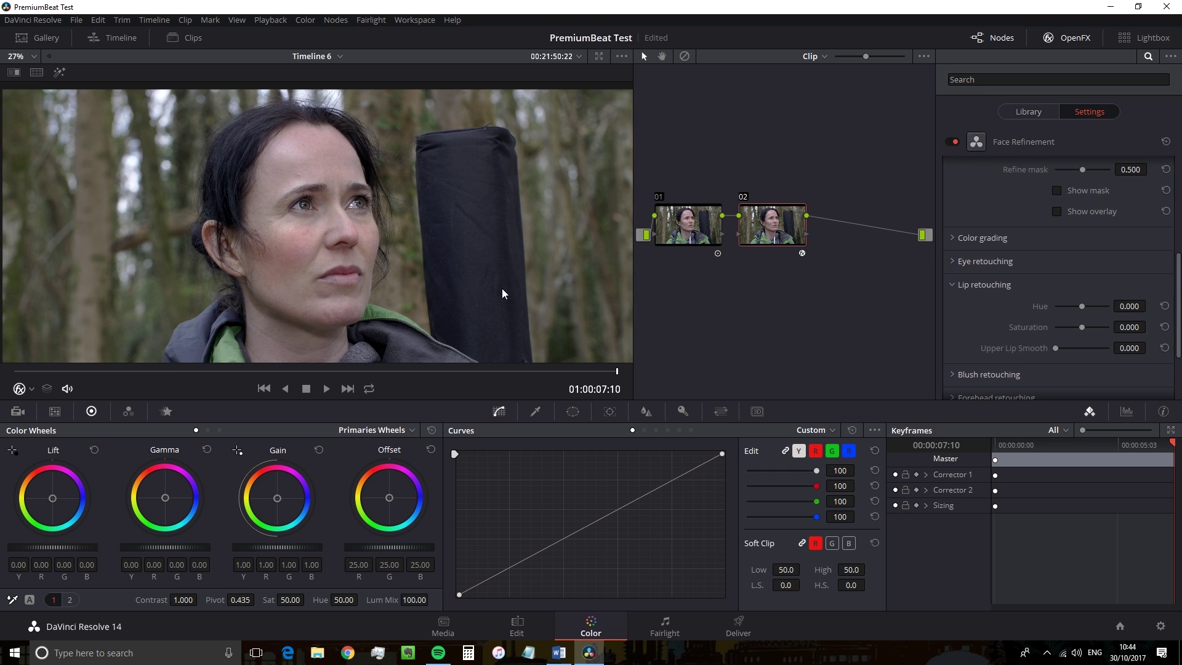
scroll(501, 288, "up", 2)
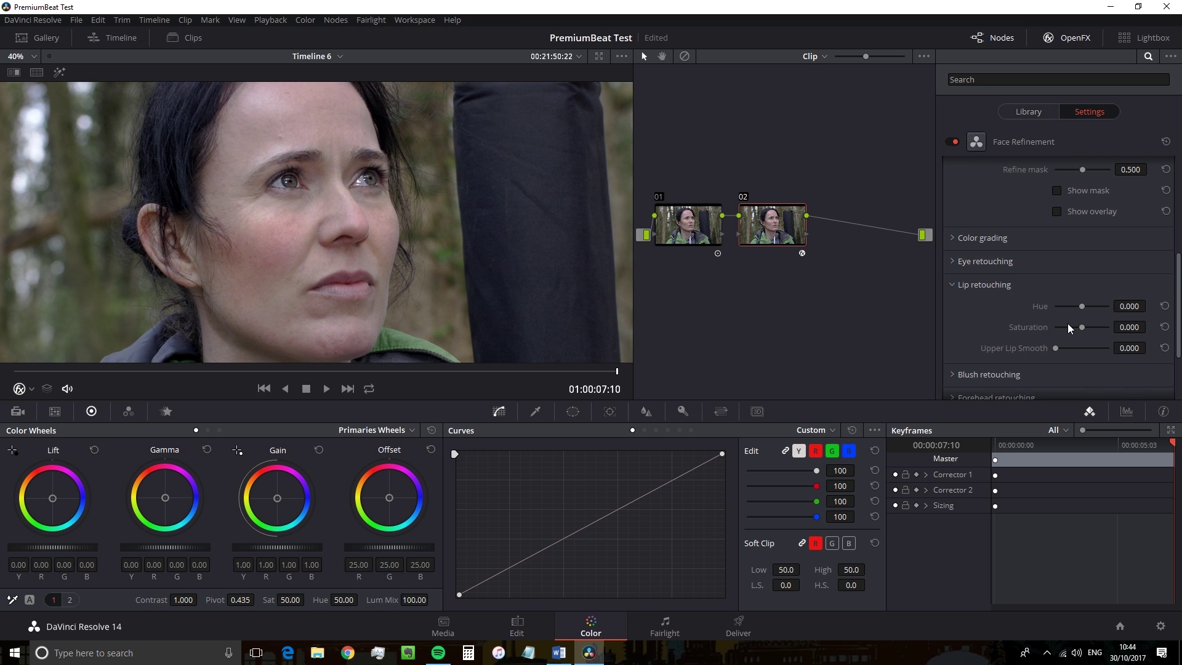
mouse_move(1083, 305)
left_mouse_down()
mouse_move(1075, 328)
mouse_move(1060, 330)
left_mouse_up()
Step: Enlarge the face in the viewer and fine-tune lip Hue to 0.070
scroll(536, 268, "down", 2)
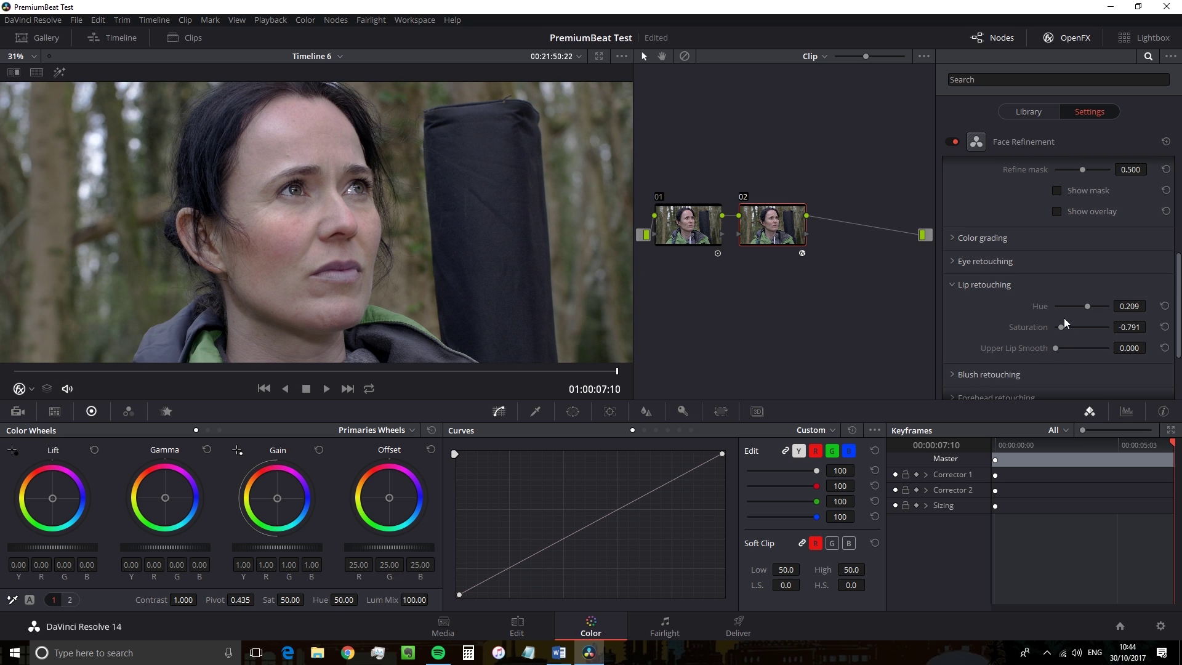
key("ctrl+equal")
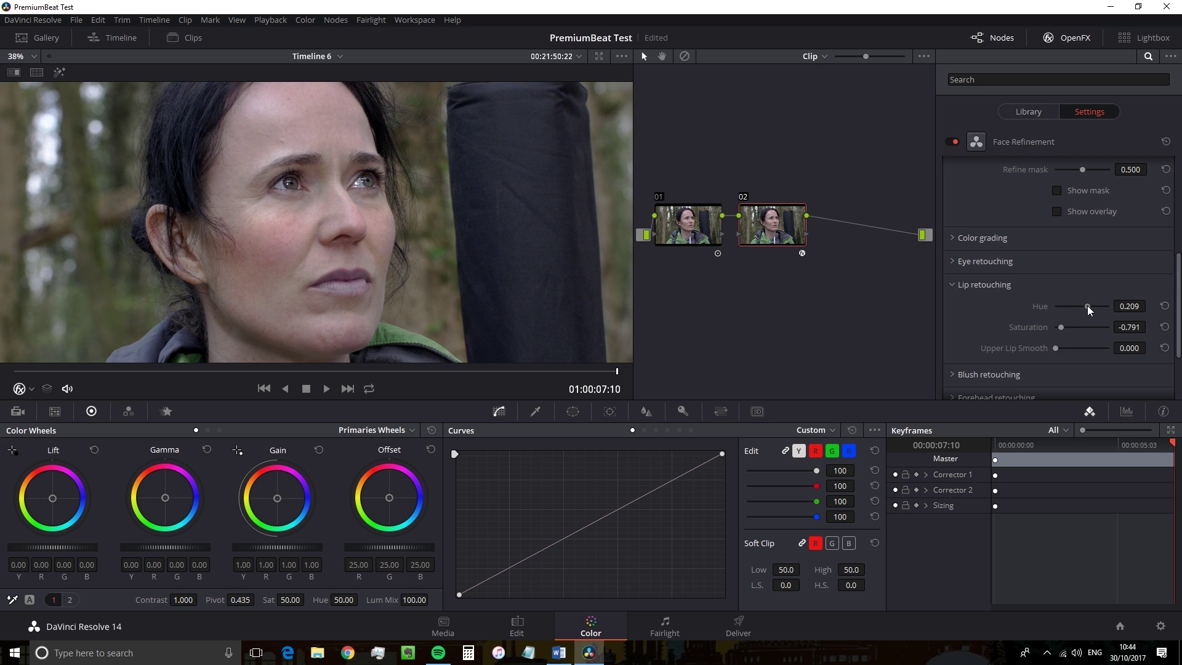
left_click_drag(1087, 305, 1083, 304)
scroll(411, 254, "down", 1)
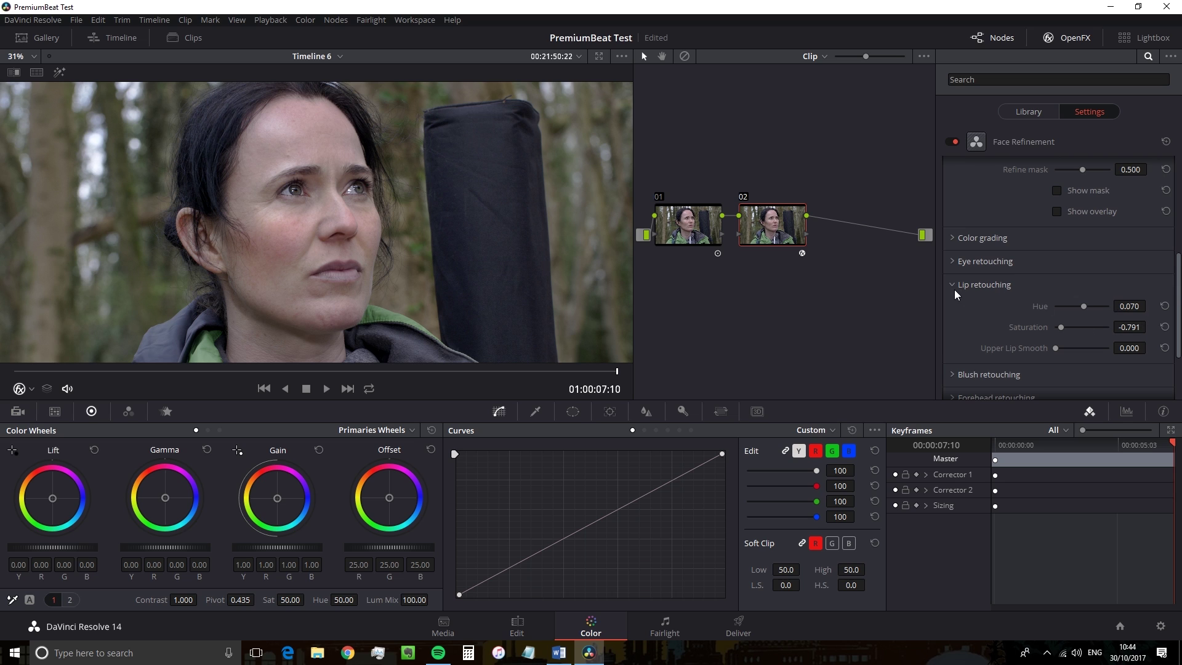
scroll(954, 289, "up", 4)
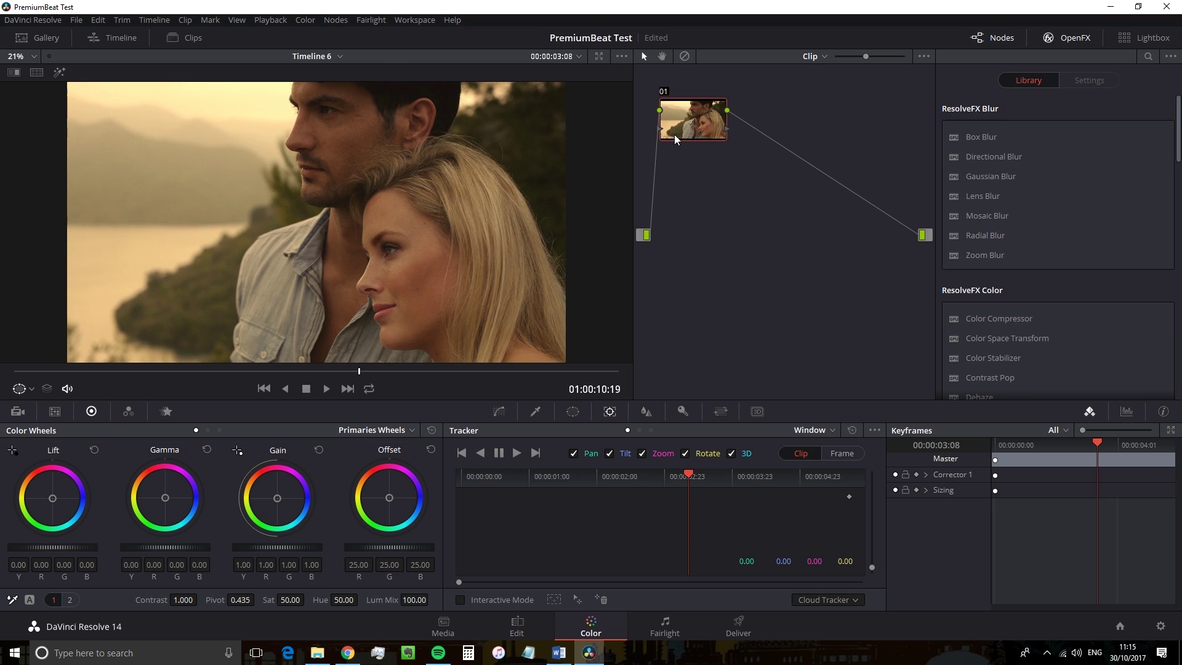
Step: Move node 01 lower in the Node Editor
left_click_drag(674, 134, 671, 220)
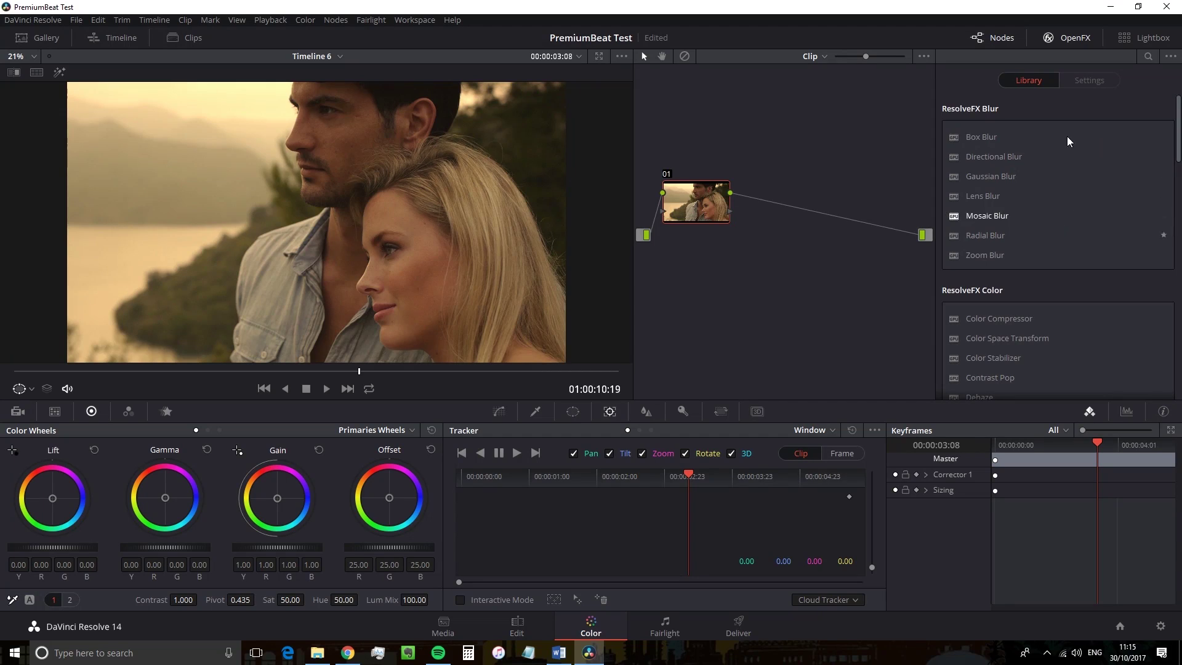
Step: Apply Face Refinement from the OpenFX Library to node 01 and analyse the faces
left_click(1148, 57)
type("face")
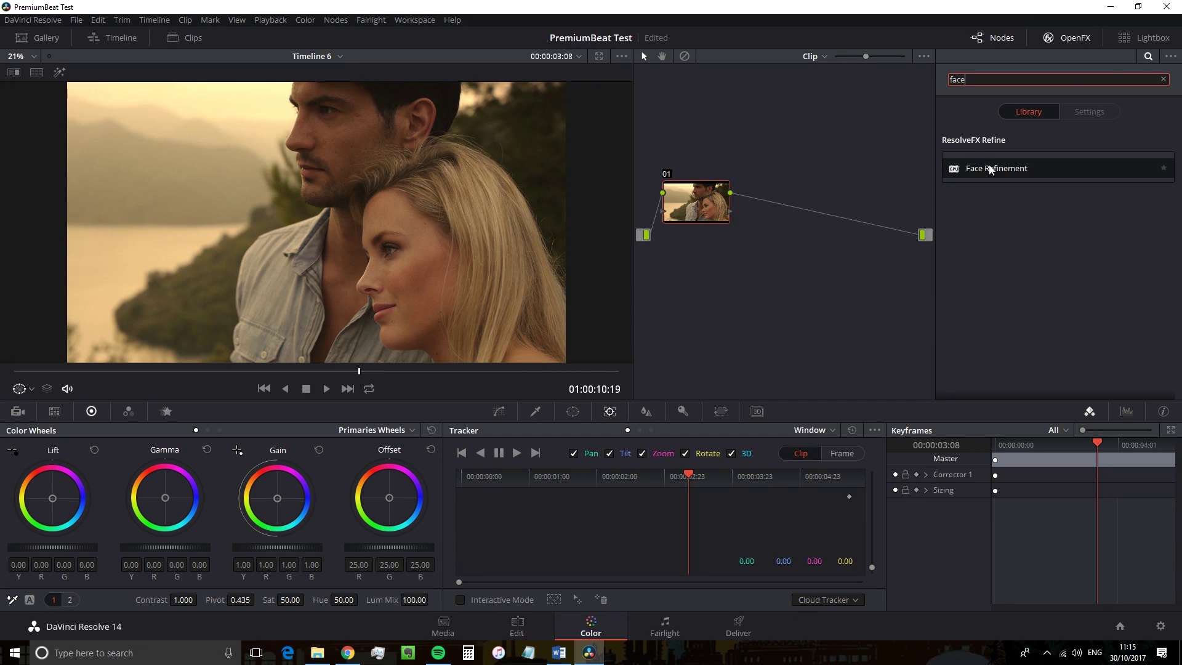
left_click_drag(996, 168, 695, 201)
left_click(263, 388)
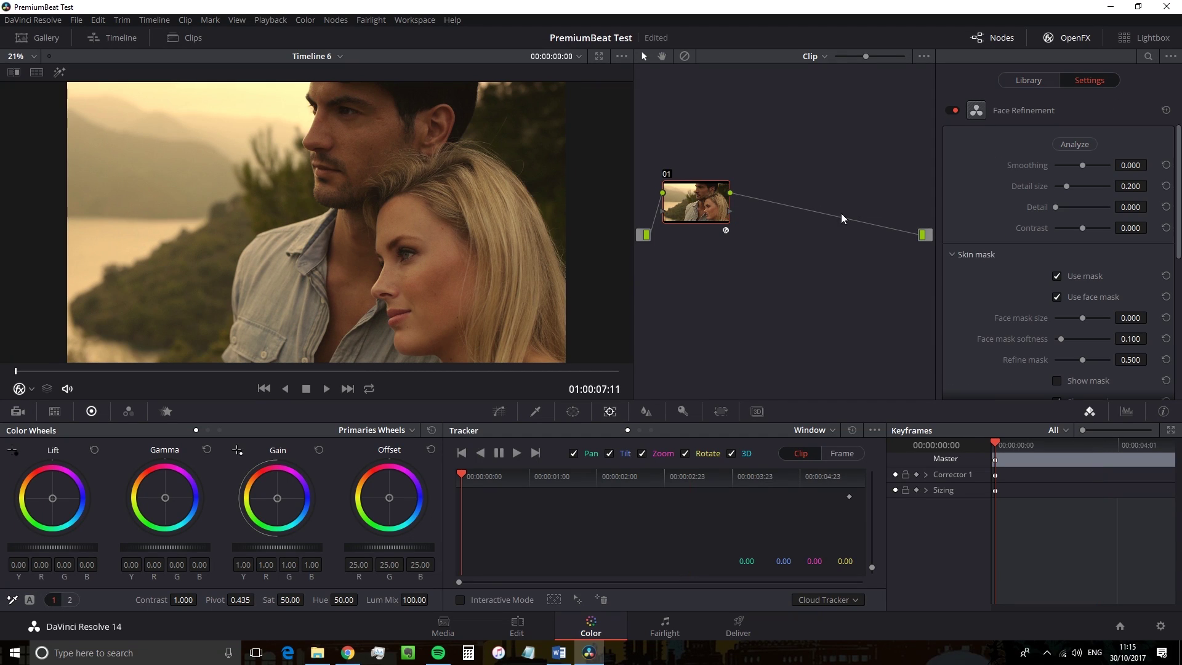
left_click(1069, 148)
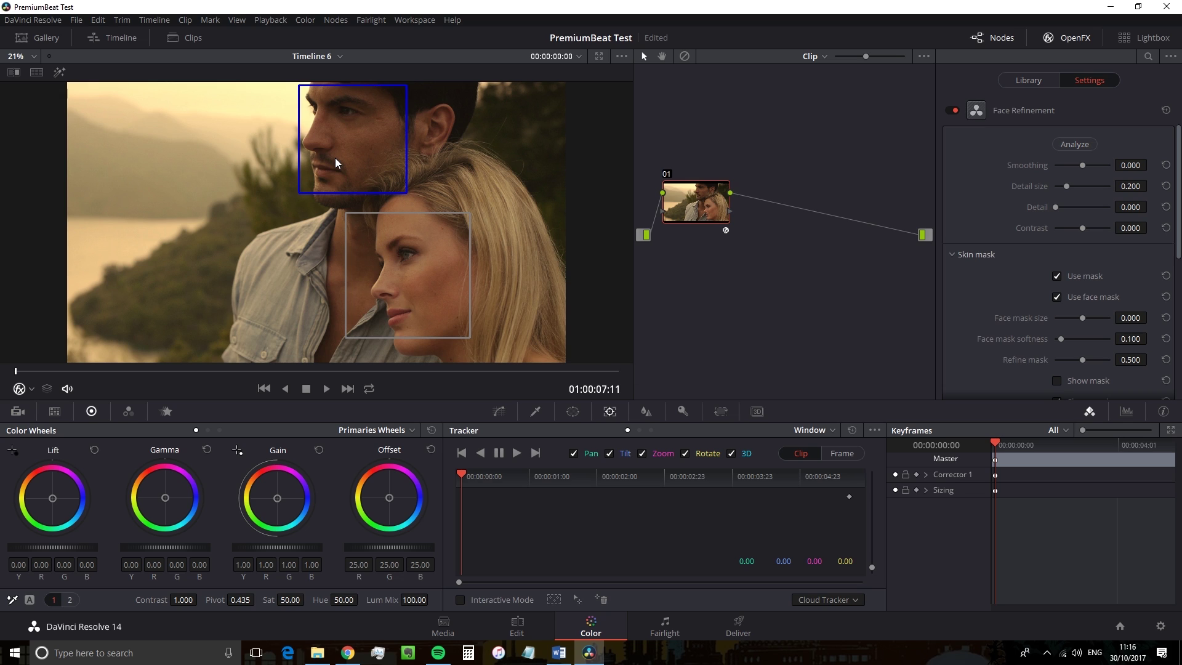
Step: Add serial node 02 with Face Refinement, select the woman's face and analyse it
key("alt+s")
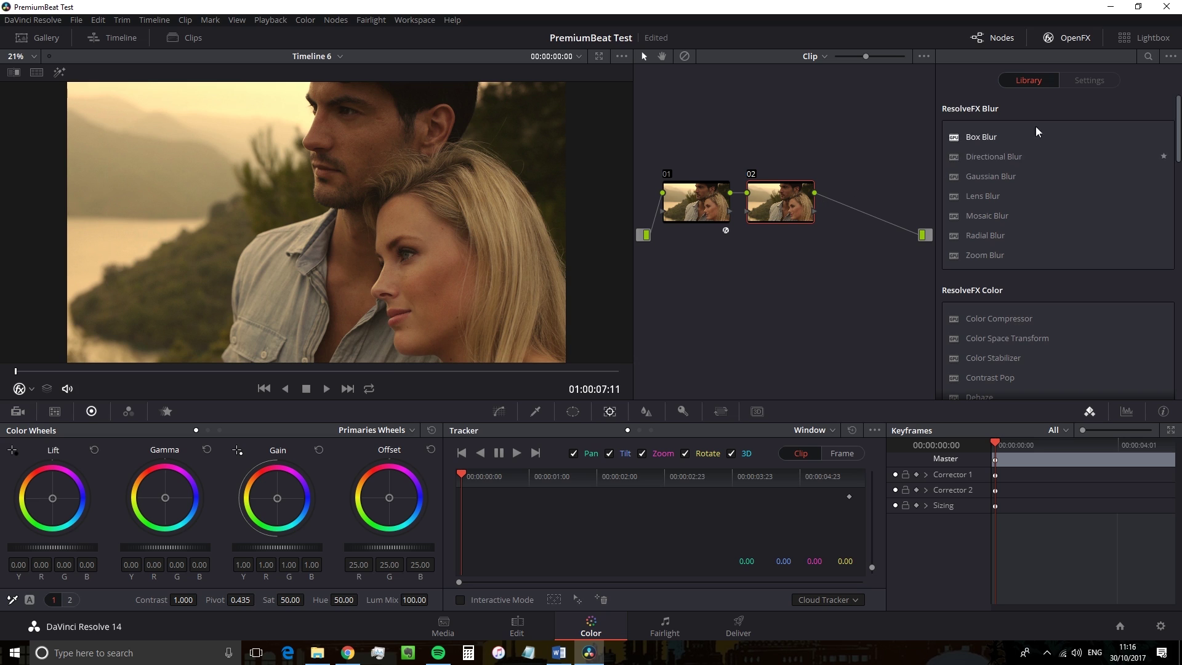
left_click(1148, 56)
type("face")
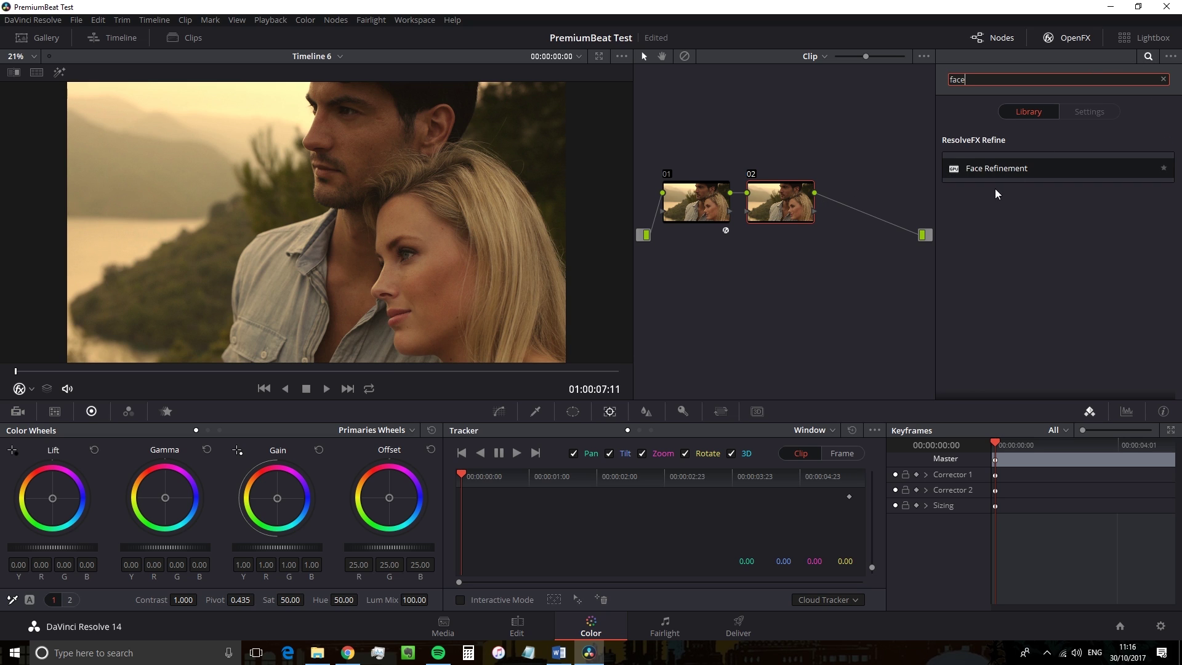
left_click_drag(994, 171, 754, 215)
left_click(418, 299)
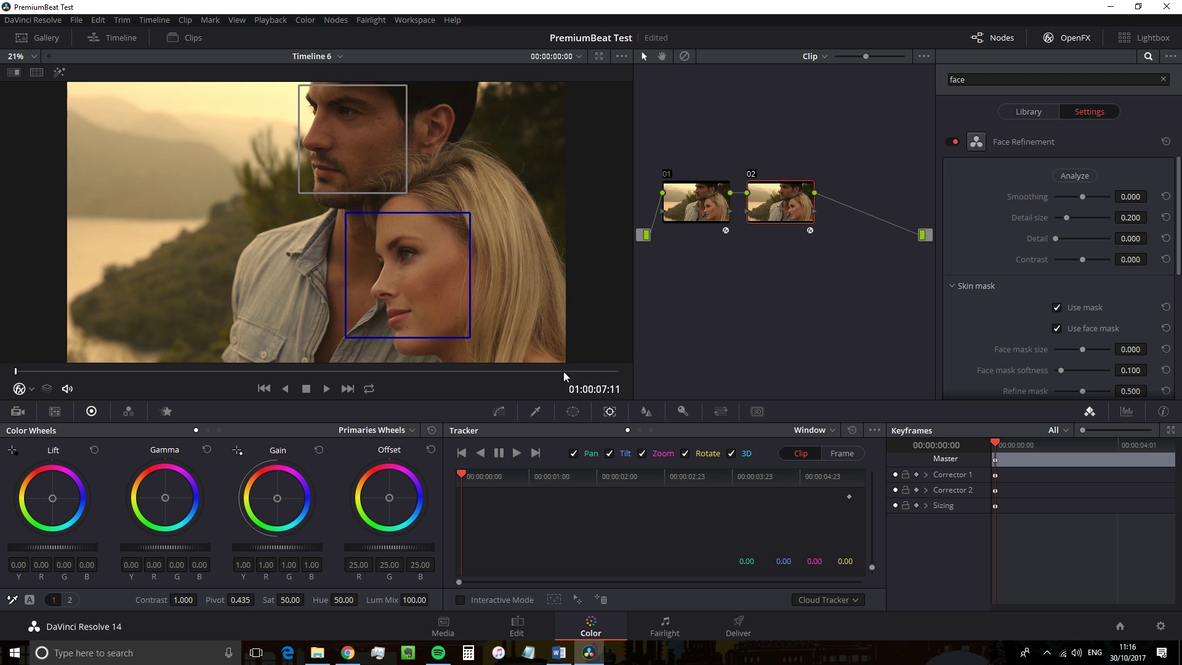
left_click(1076, 175)
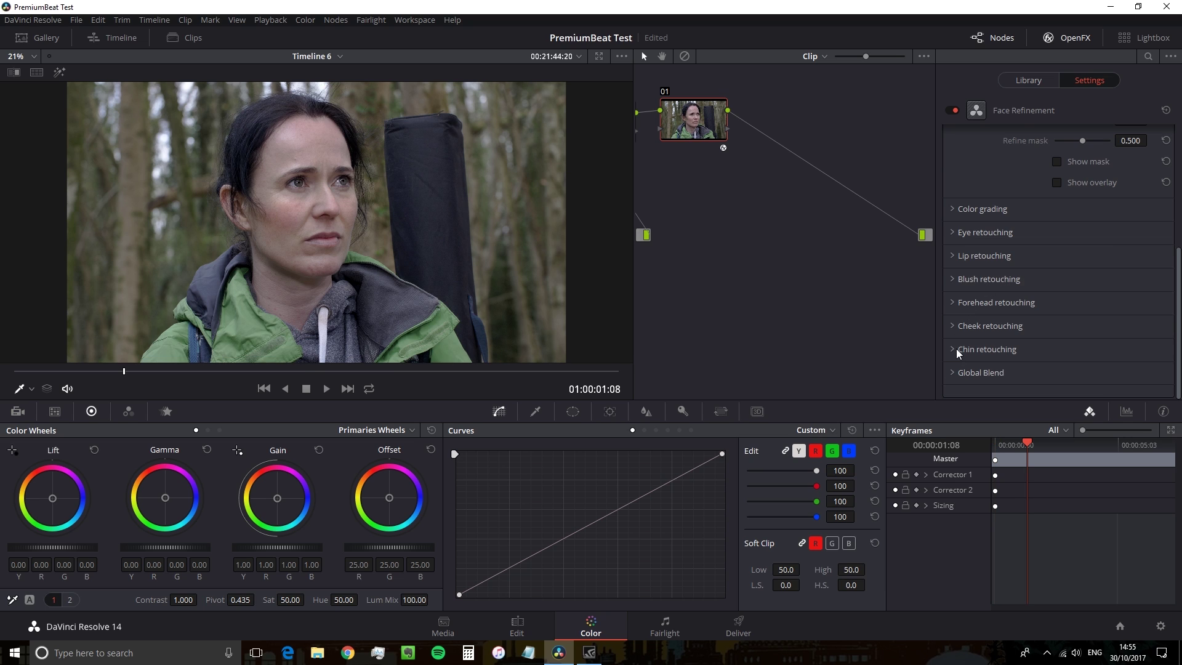
left_click(955, 348)
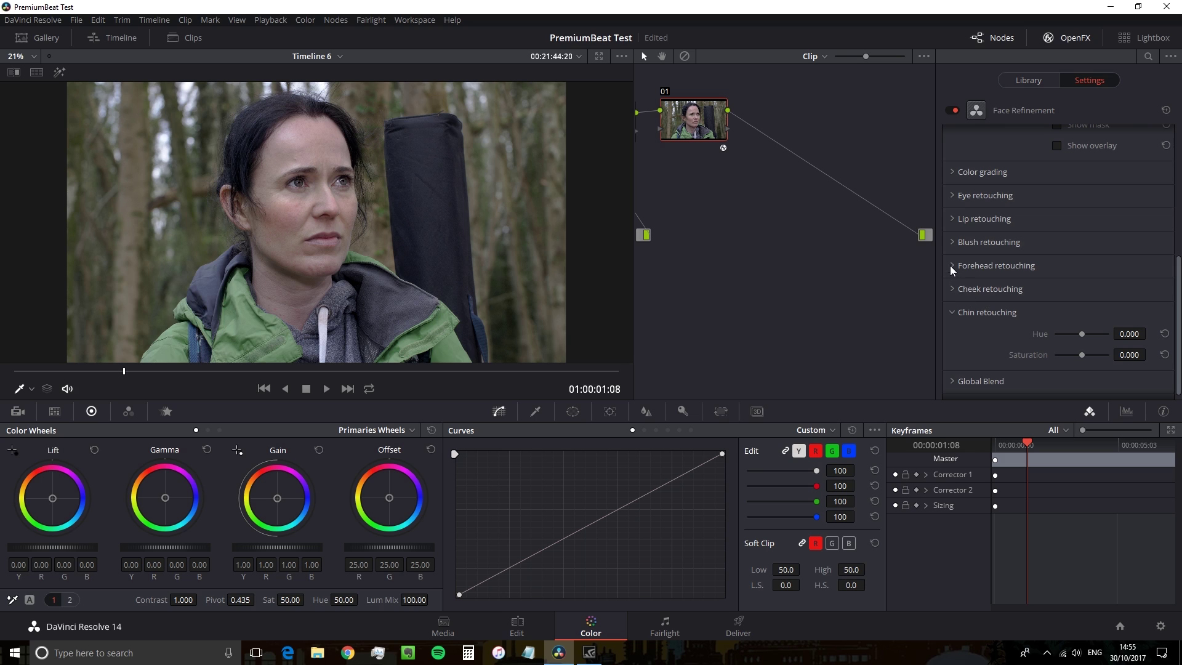
Step: Smooth the actress's forehead to 0.604 in Forehead retouching
left_click(954, 265)
left_click_drag(1051, 325, 1087, 326)
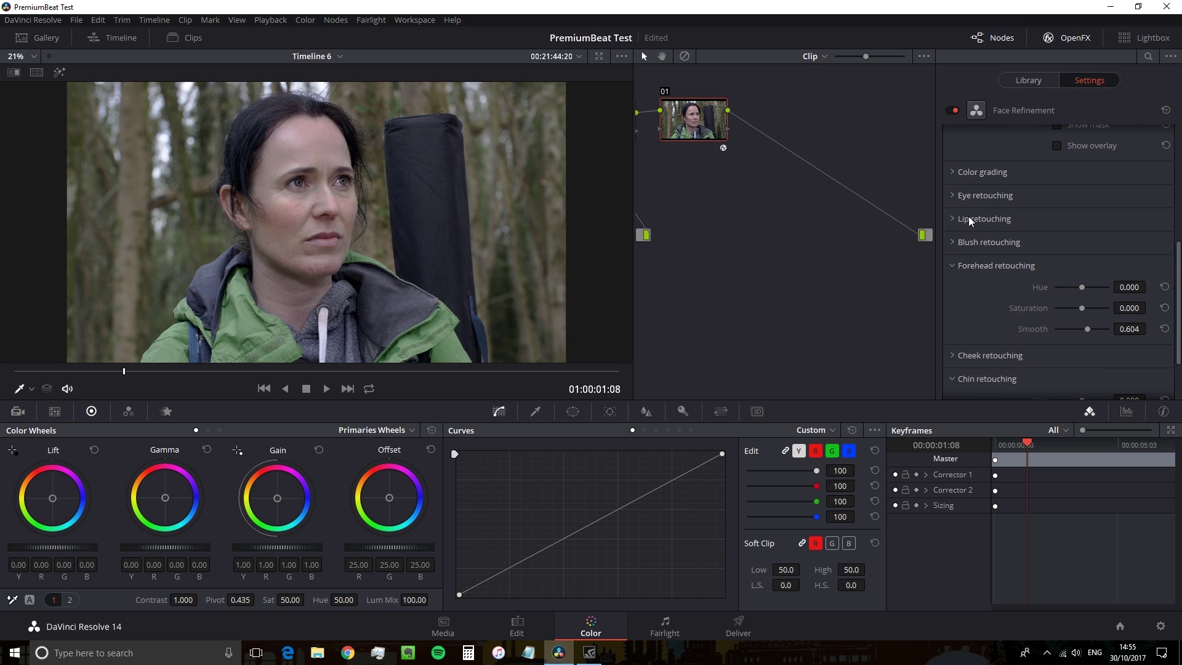
left_click(952, 241)
scroll(963, 264, "up", 1)
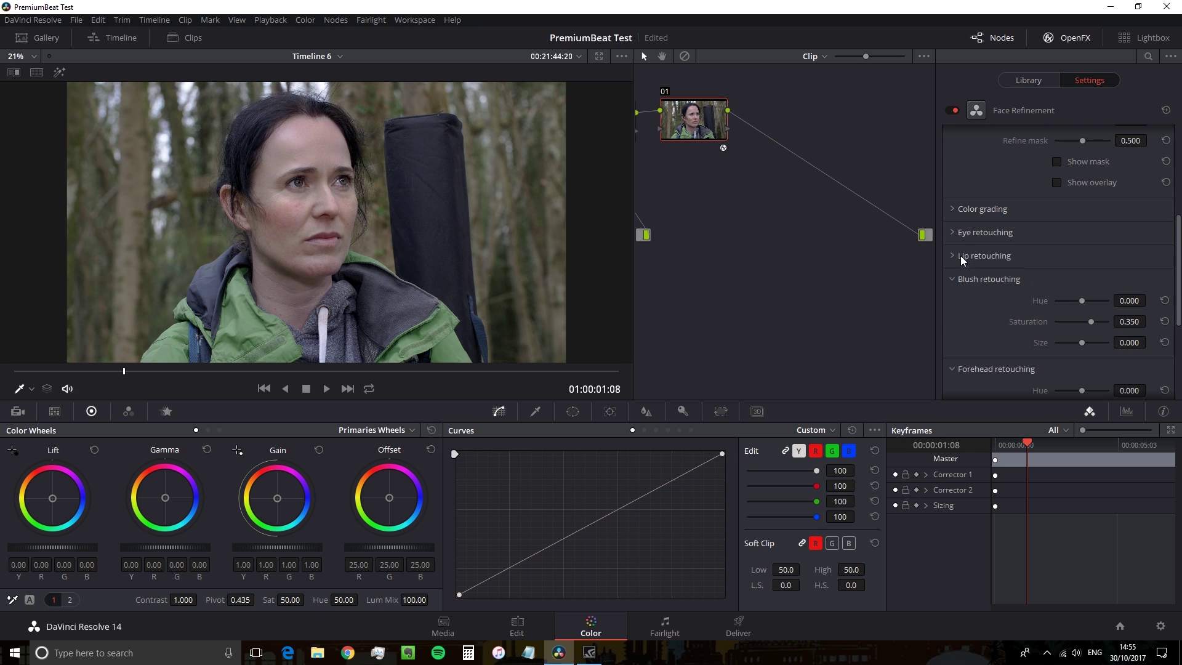
Step: Set Eye retouching Eyebag removal to 0.512 and Brightening to 0.256
left_click(955, 233)
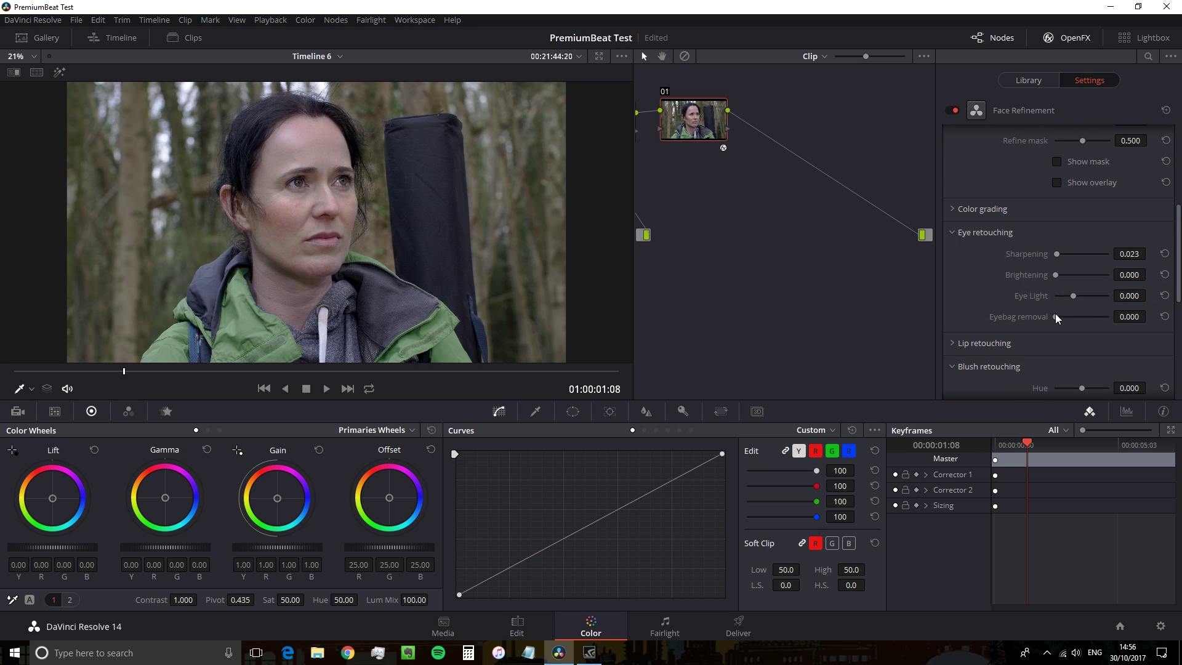
left_click_drag(1055, 315, 1081, 317)
left_click_drag(1055, 276, 1068, 275)
scroll(462, 192, "up", 5)
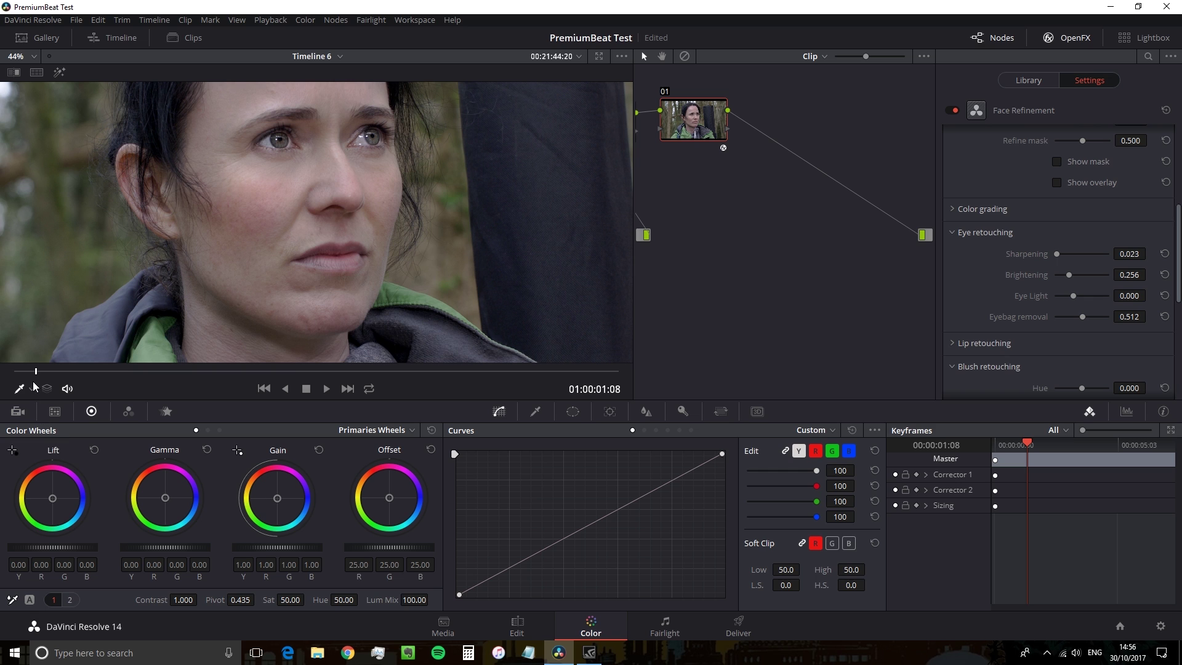
left_click(32, 388)
Step: Frame the actress's eyes in the viewer and set Eye Light to 0.028
left_click(47, 490)
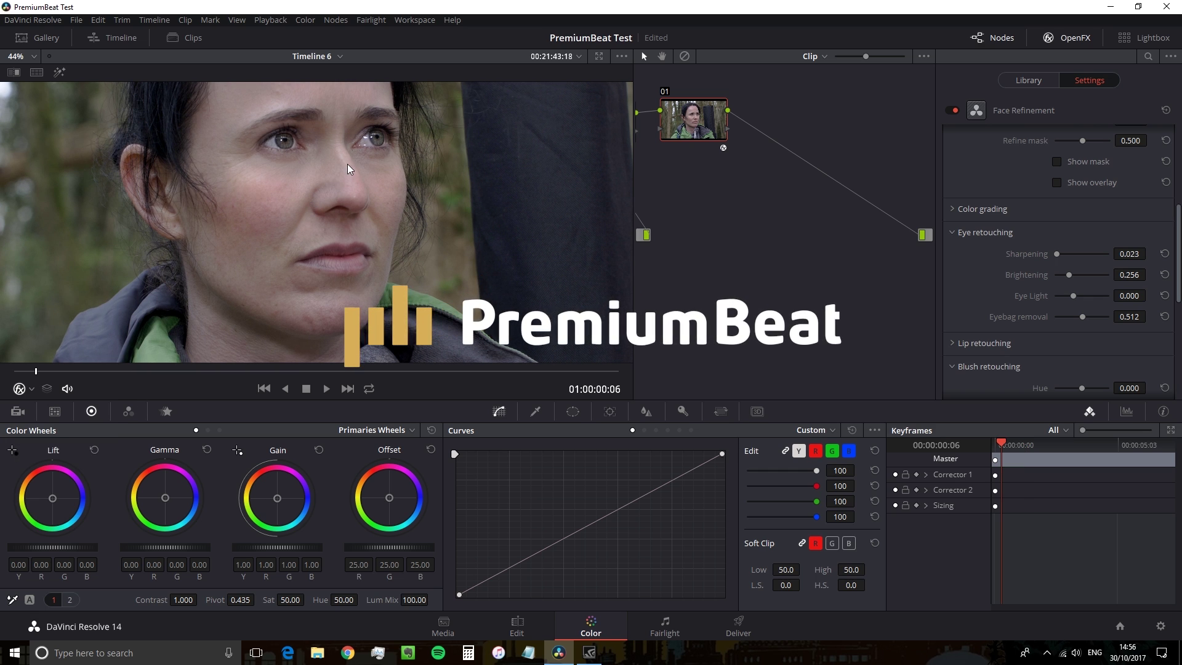
left_click_drag(313, 213, 304, 226)
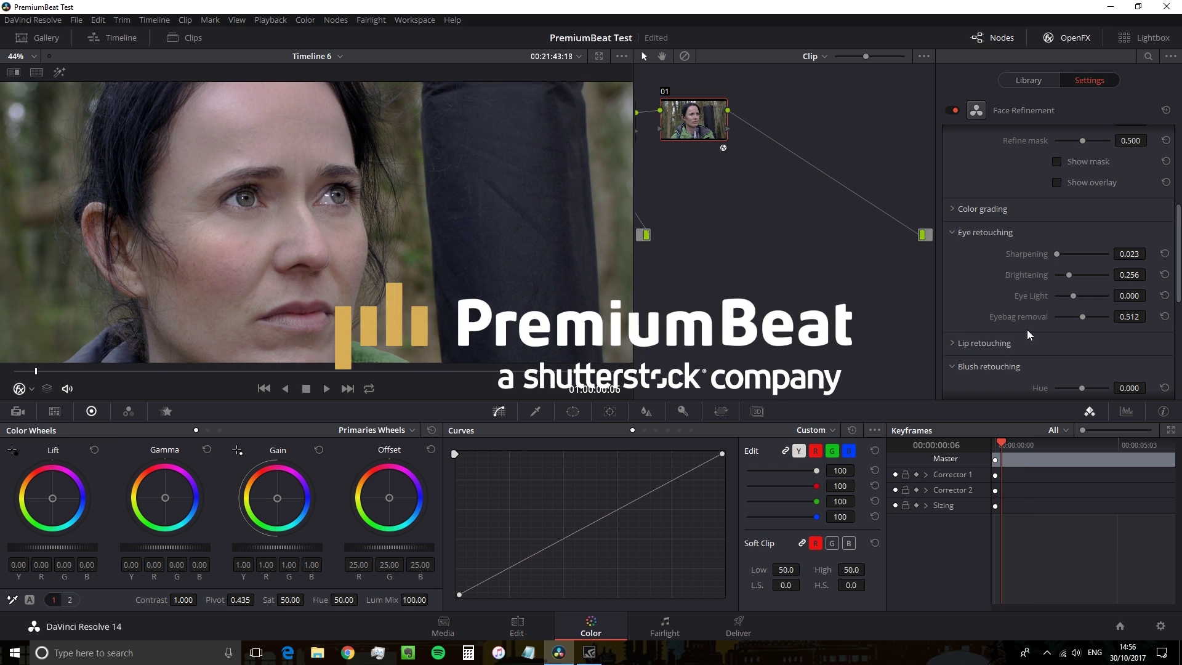
mouse_move(1074, 296)
left_mouse_down()
mouse_move(1098, 297)
mouse_move(1074, 297)
left_mouse_up()
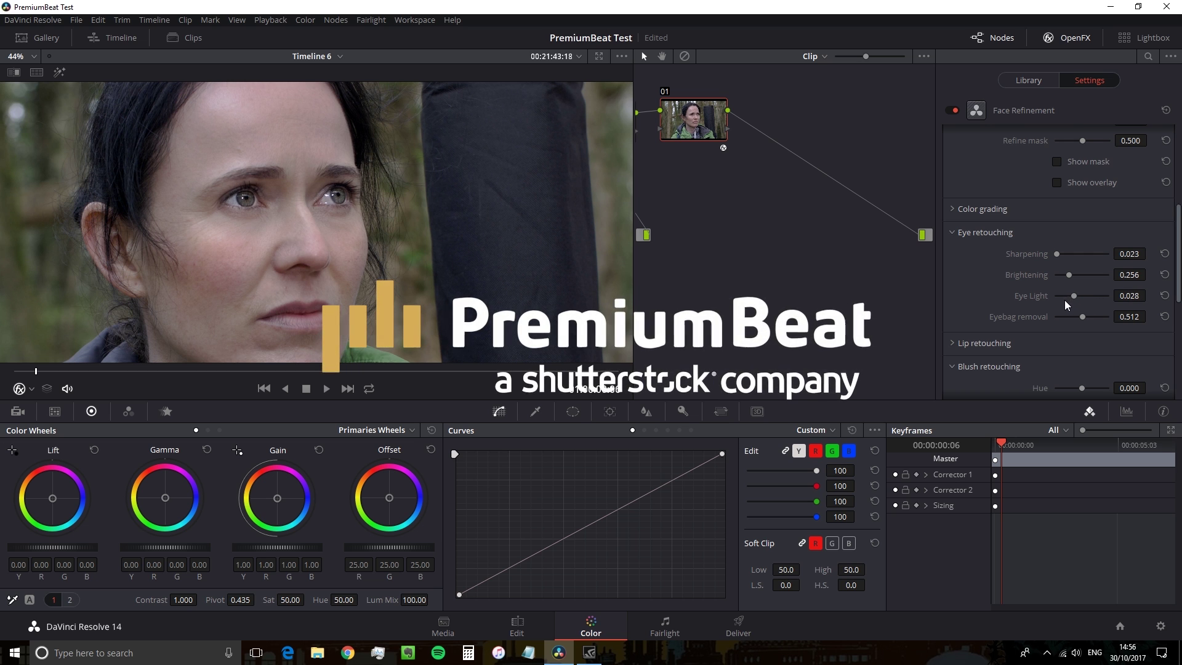